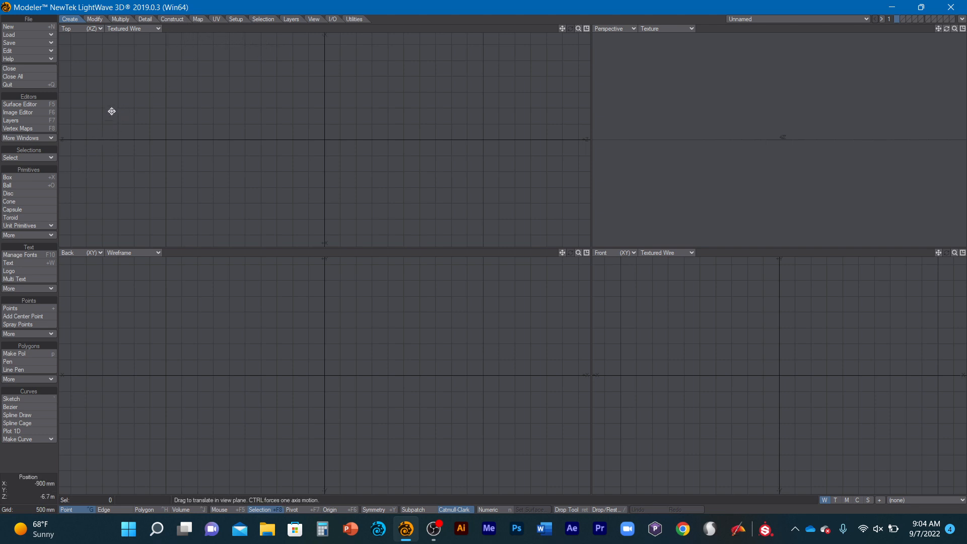
{"action": "left_click", "coordinate": [94, 19]}
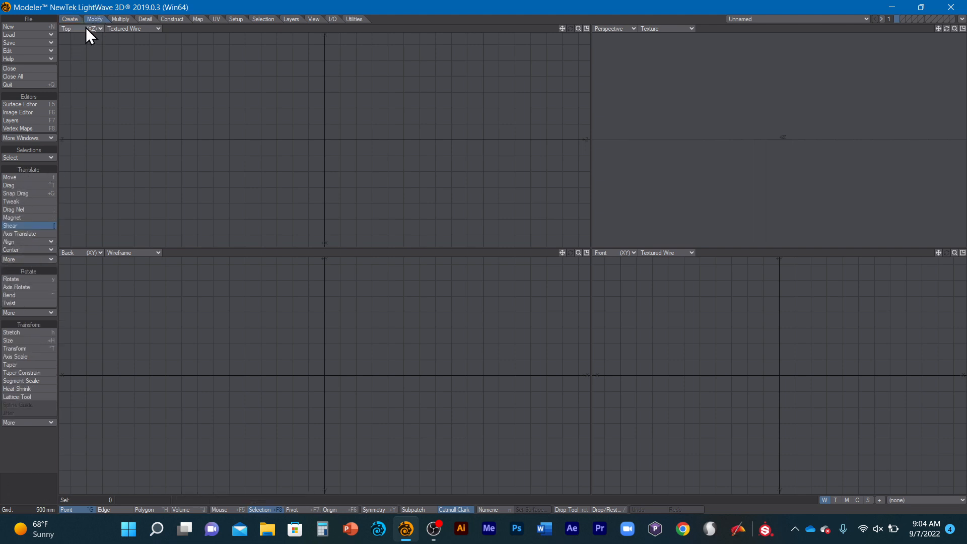
{"action": "left_click", "coordinate": [69, 19]}
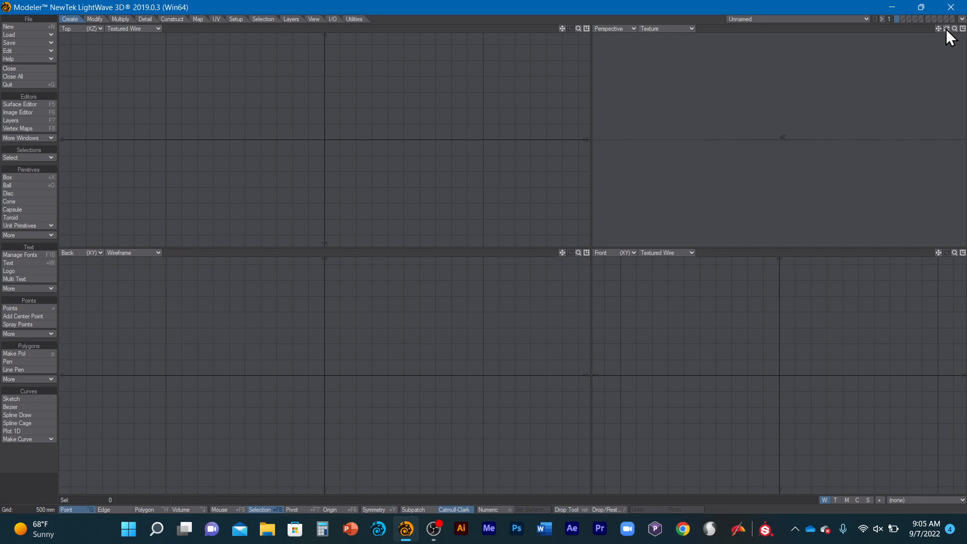
{"action": "left_click_drag", "start_coordinate": [947, 28], "coordinate": [929, 37]}
{"action": "left_click", "coordinate": [158, 28]}
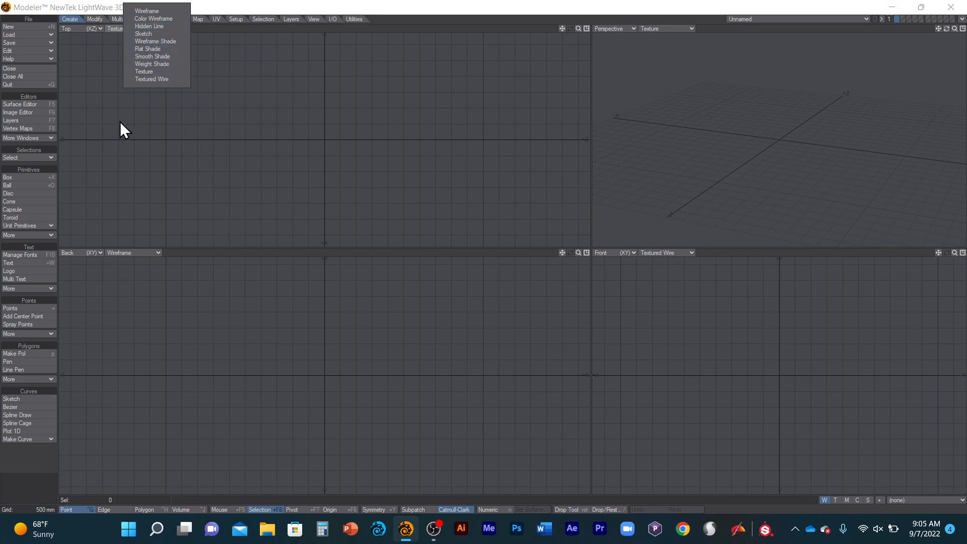
{"action": "left_click", "coordinate": [115, 94]}
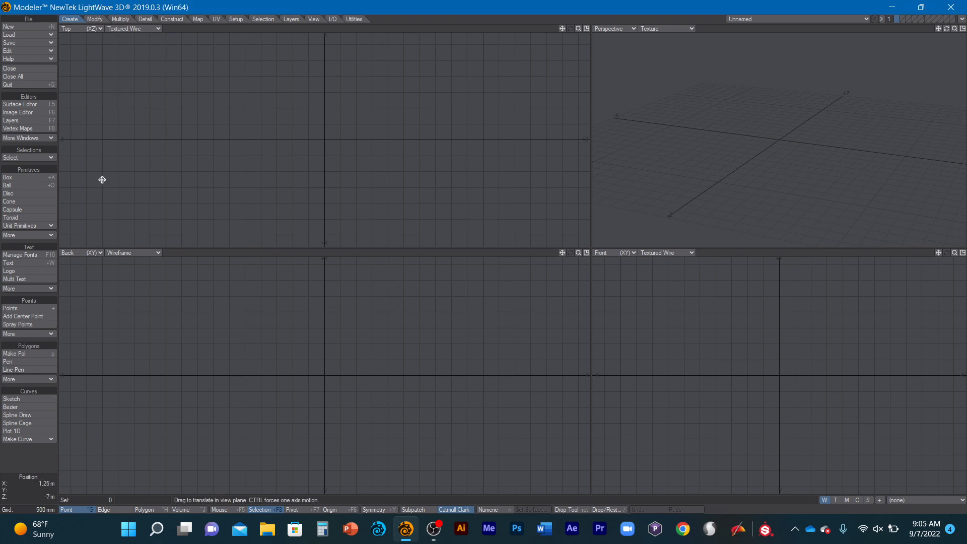
Create a box primitive, laying out its base across the origin in the Top view and raising it from the ground in the Back view.
{"action": "left_click", "coordinate": [17, 177]}
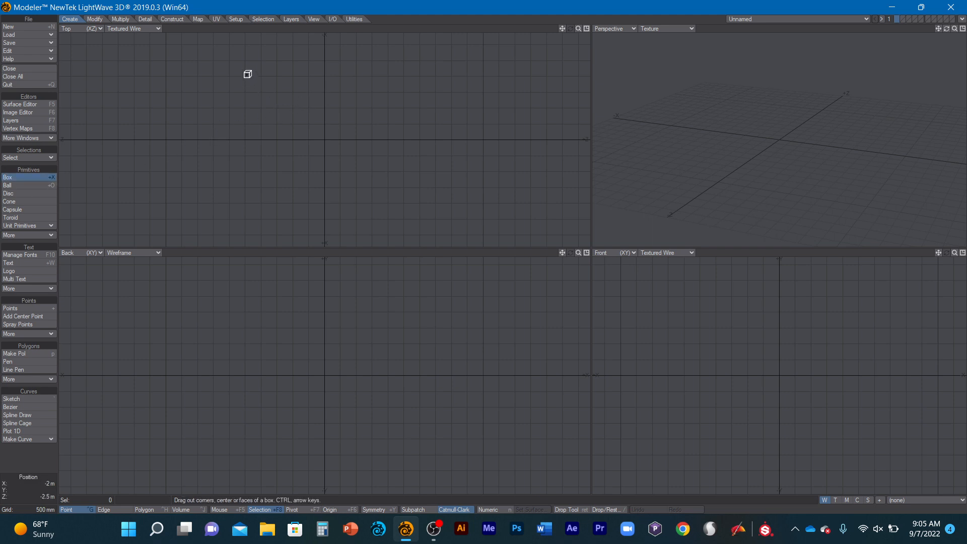
{"action": "left_click_drag", "start_coordinate": [246, 73], "coordinate": [422, 213]}
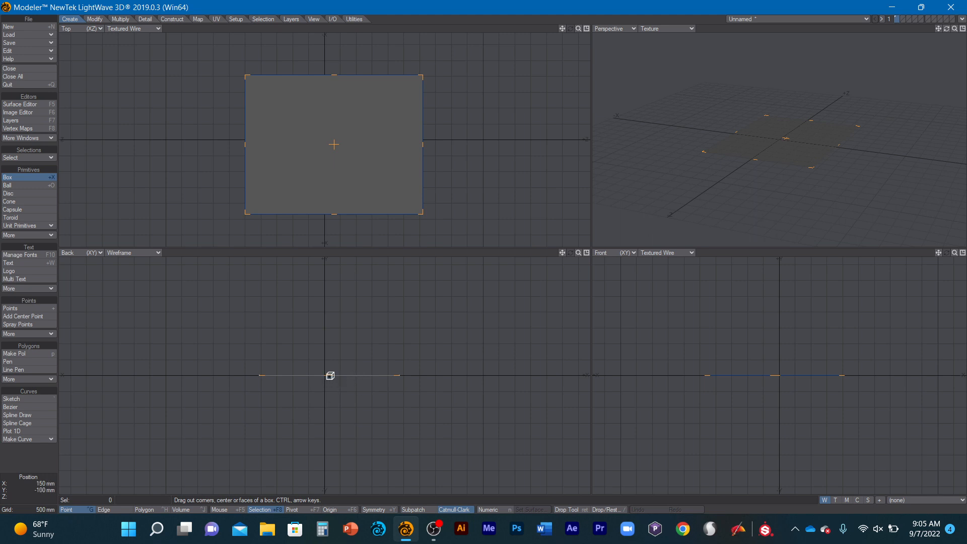
{"action": "left_click_drag", "start_coordinate": [330, 375], "coordinate": [335, 263]}
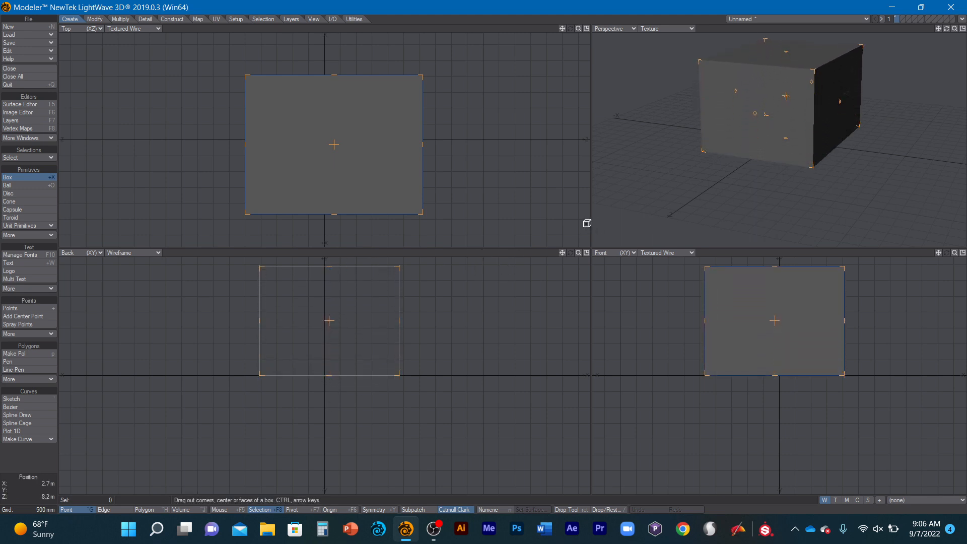
{"action": "key", "text": "a"}
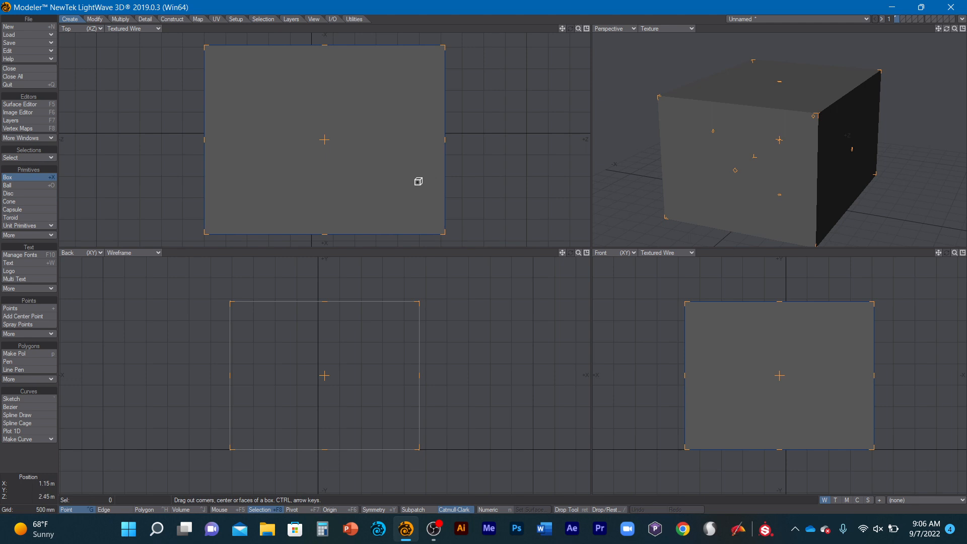
{"action": "key", "text": "space"}
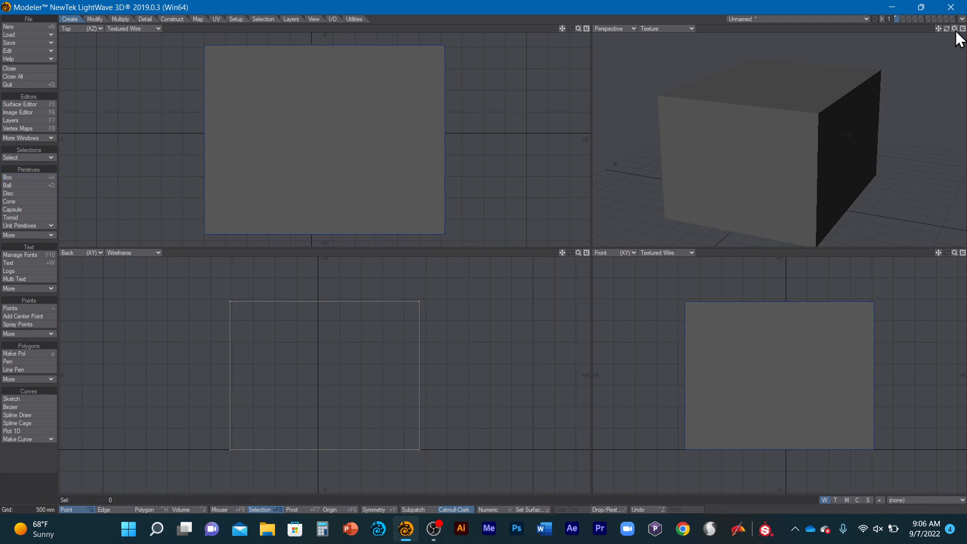
Examine the box by zooming, panning and orbiting, and by viewing the Top and Back views at full size.
{"action": "left_click_drag", "start_coordinate": [954, 28], "coordinate": [954, 28]}
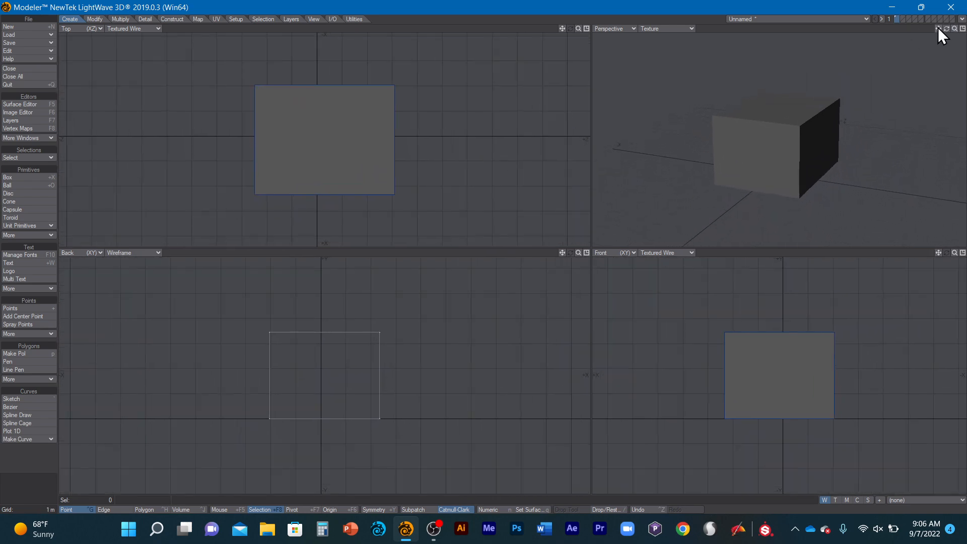
{"action": "left_click_drag", "start_coordinate": [938, 29], "coordinate": [937, 28]}
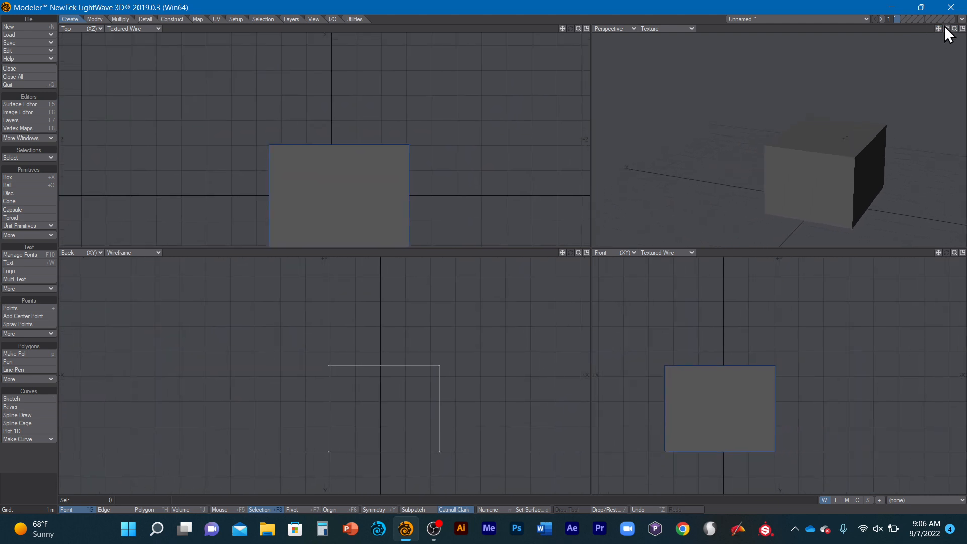
{"action": "left_click_drag", "start_coordinate": [945, 29], "coordinate": [945, 29]}
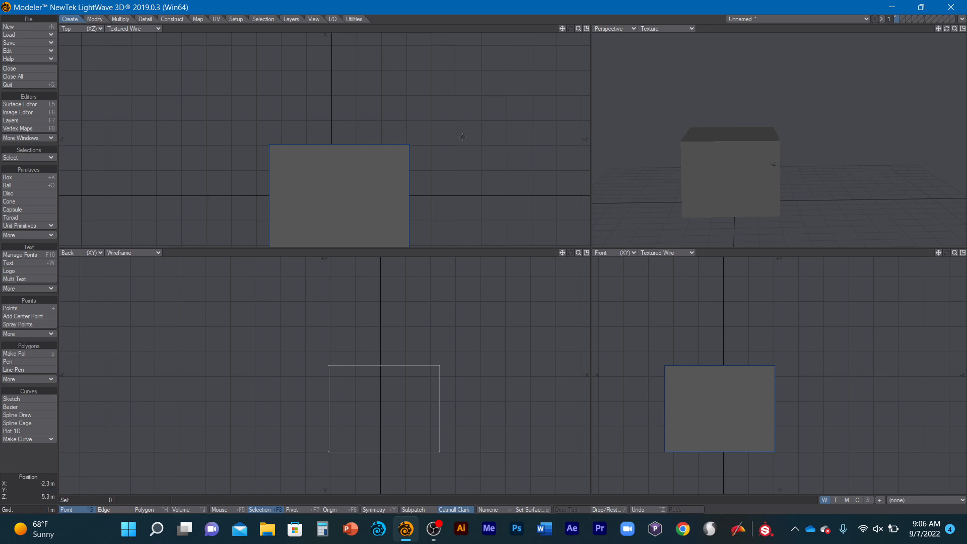
{"action": "key", "text": "a"}
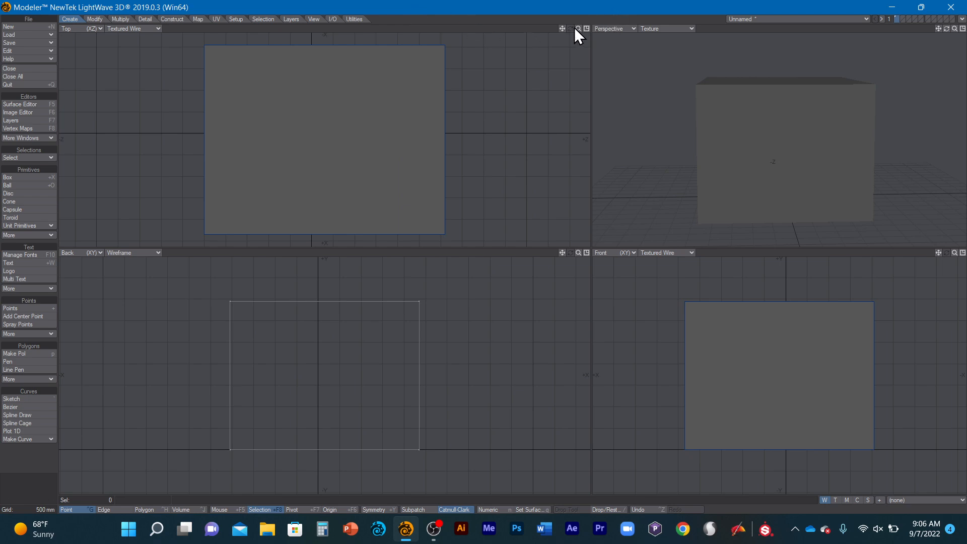
{"action": "left_click_drag", "start_coordinate": [578, 28], "coordinate": [577, 56]}
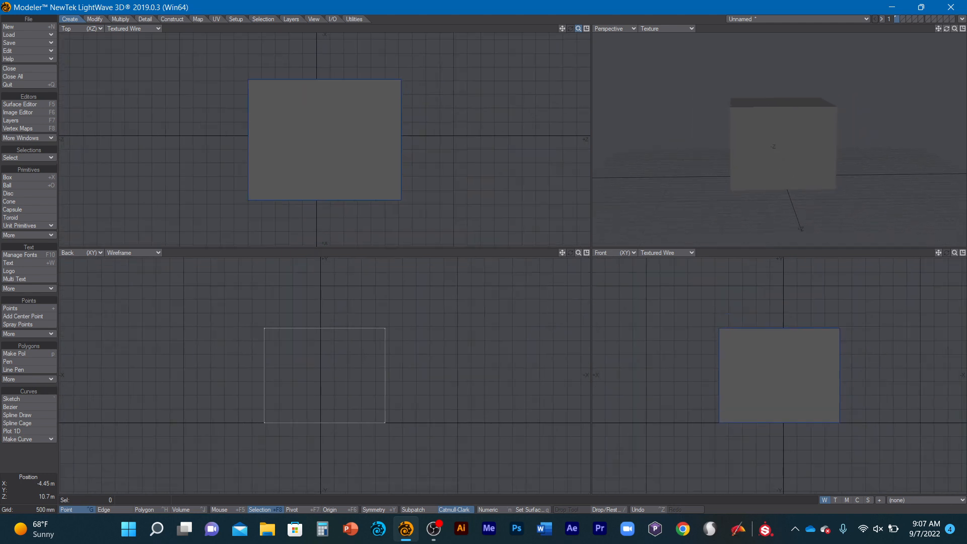
{"action": "left_click", "coordinate": [586, 28]}
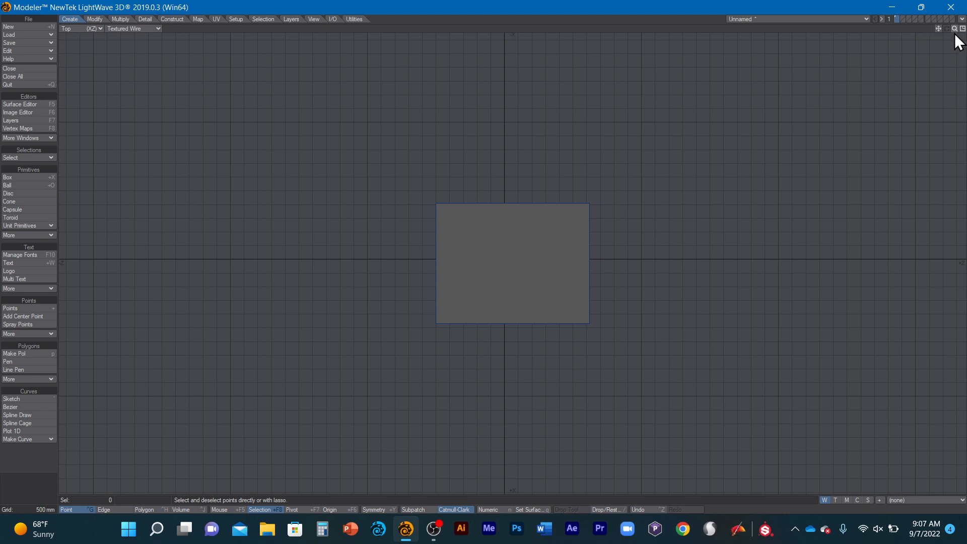
{"action": "left_click", "coordinate": [962, 28]}
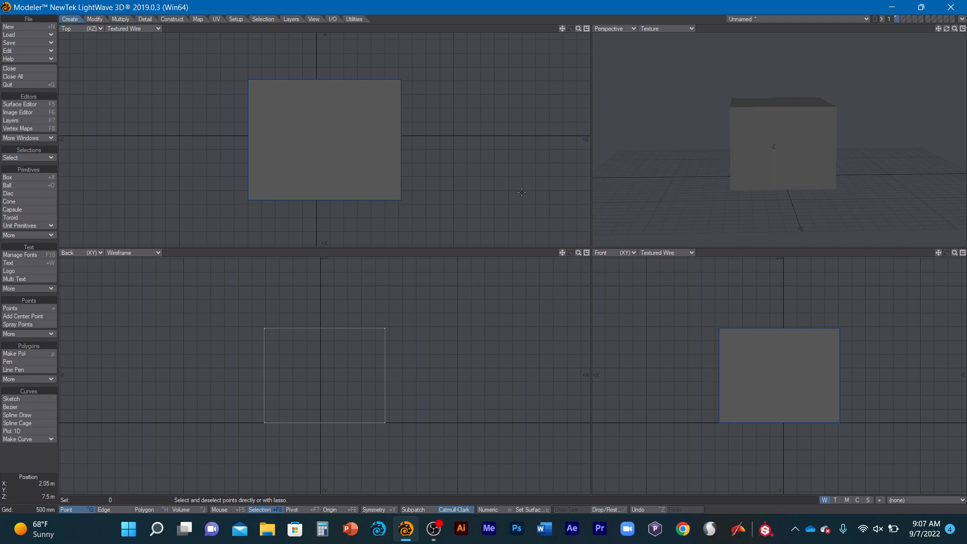
{"action": "left_click", "coordinate": [586, 253]}
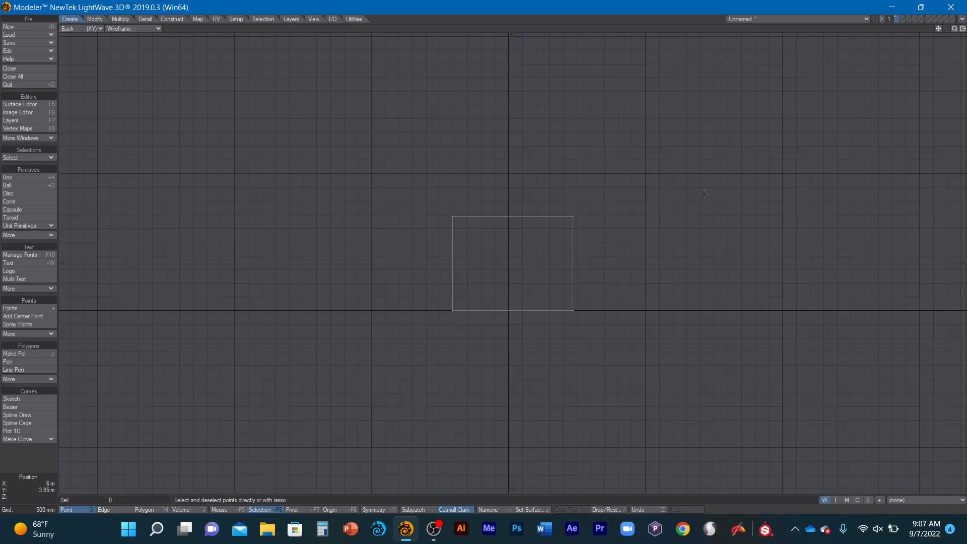
{"action": "left_click", "coordinate": [962, 29]}
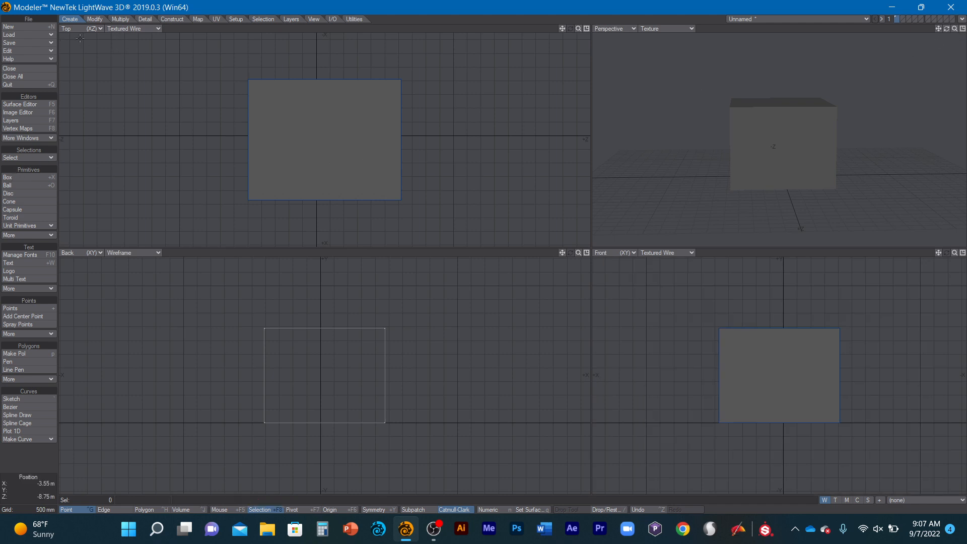
Preview the box in the Top view with the Wireframe, Color Wireframe, Hidden Line and Sketch display styles.
{"action": "left_click", "coordinate": [157, 28]}
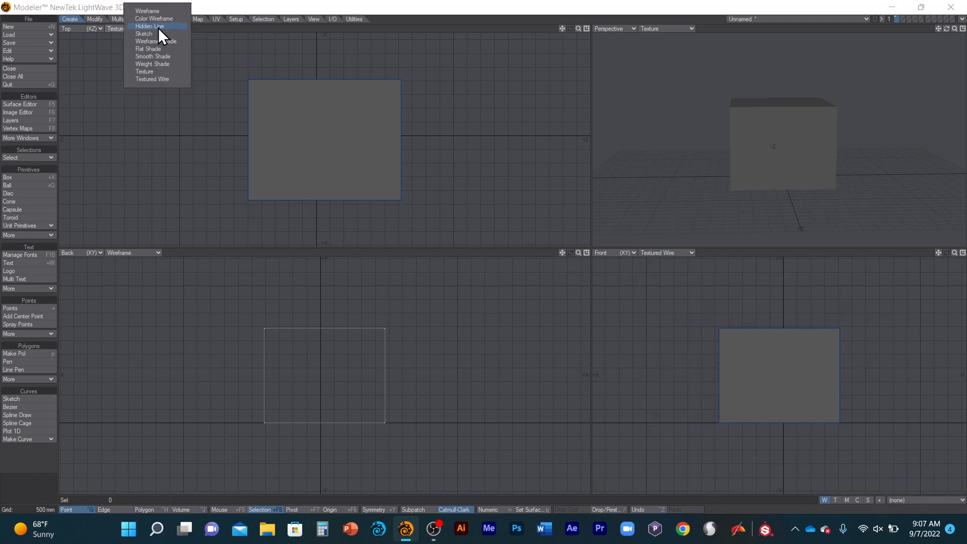
{"action": "left_click", "coordinate": [163, 13]}
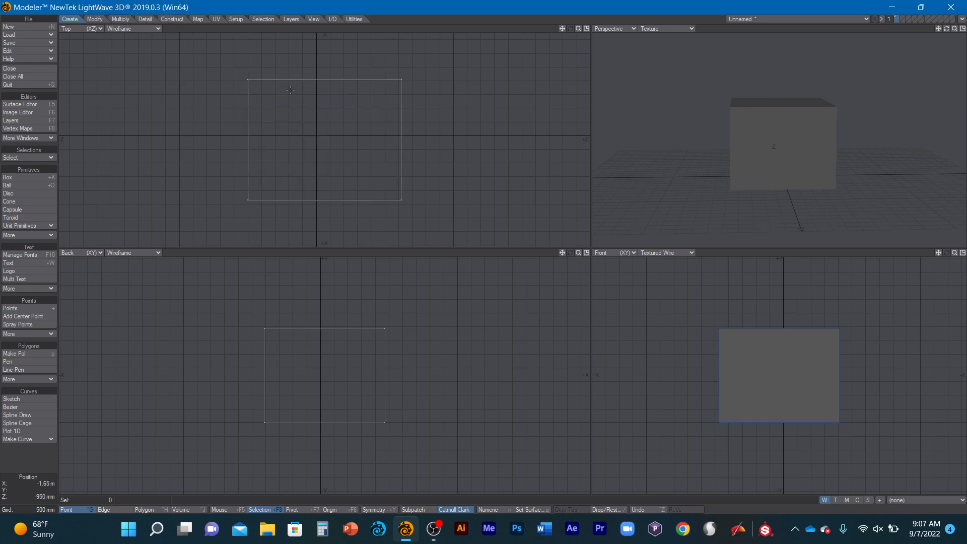
{"action": "left_click", "coordinate": [156, 28]}
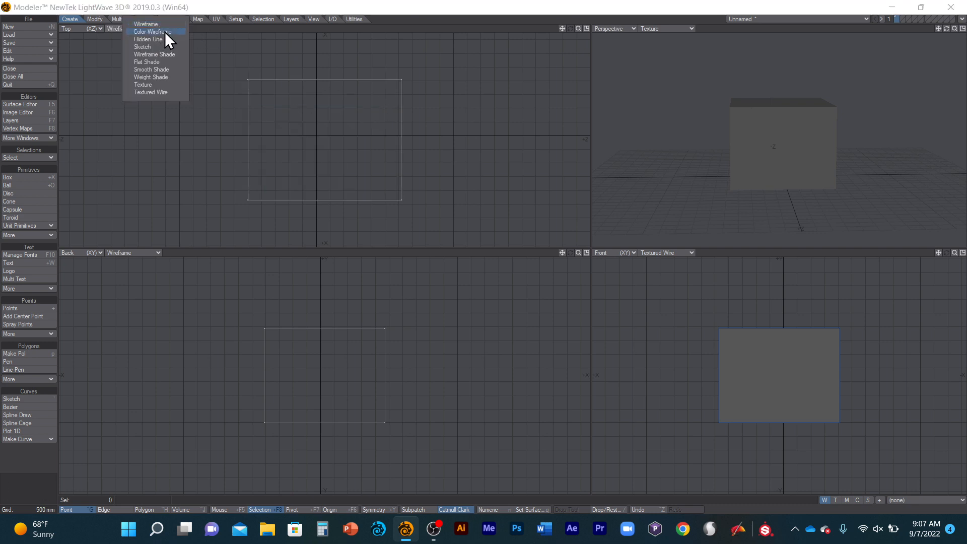
{"action": "left_click", "coordinate": [164, 32]}
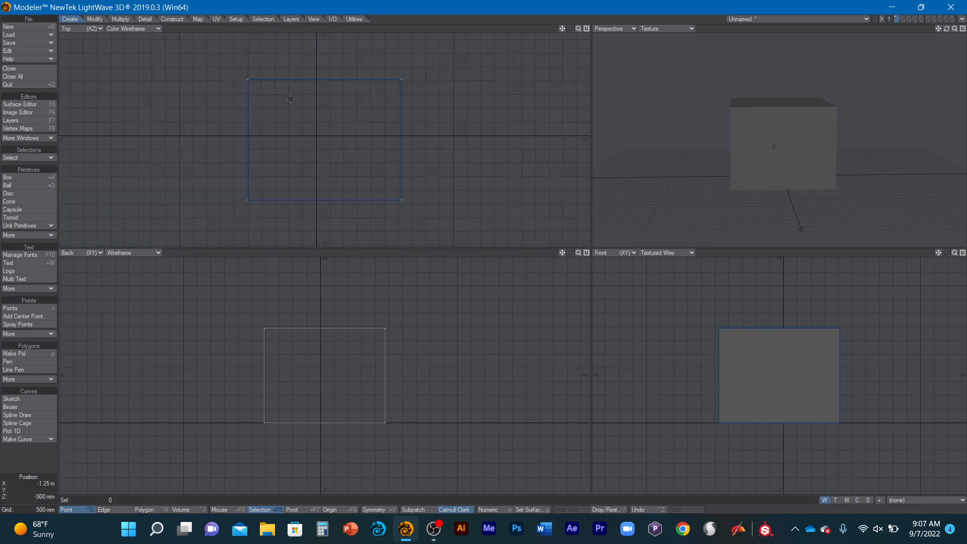
{"action": "left_click", "coordinate": [159, 28]}
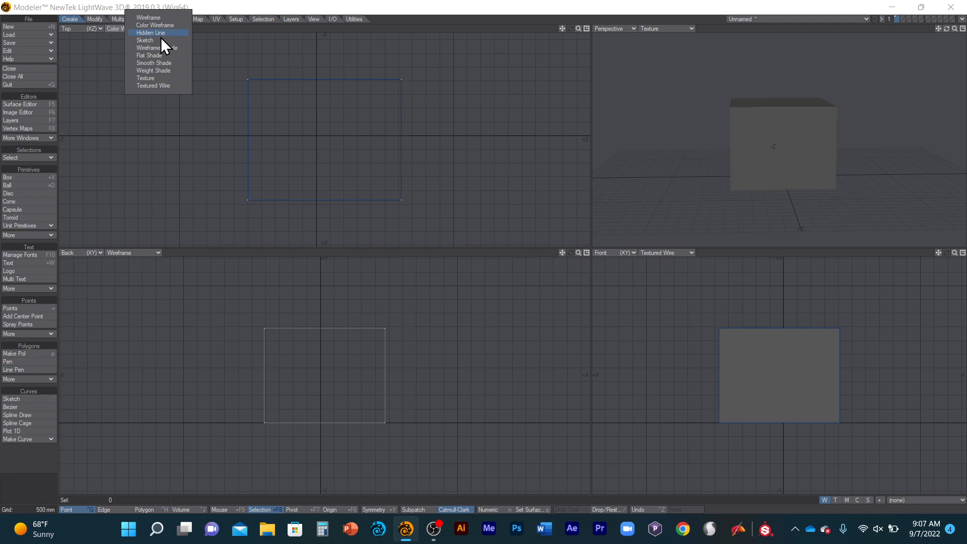
{"action": "left_click", "coordinate": [161, 36]}
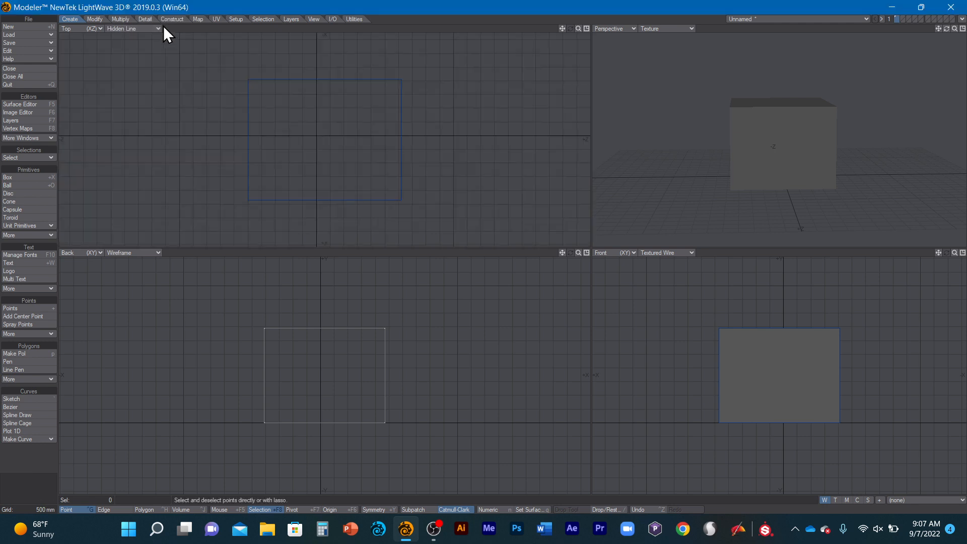
{"action": "left_click", "coordinate": [158, 28]}
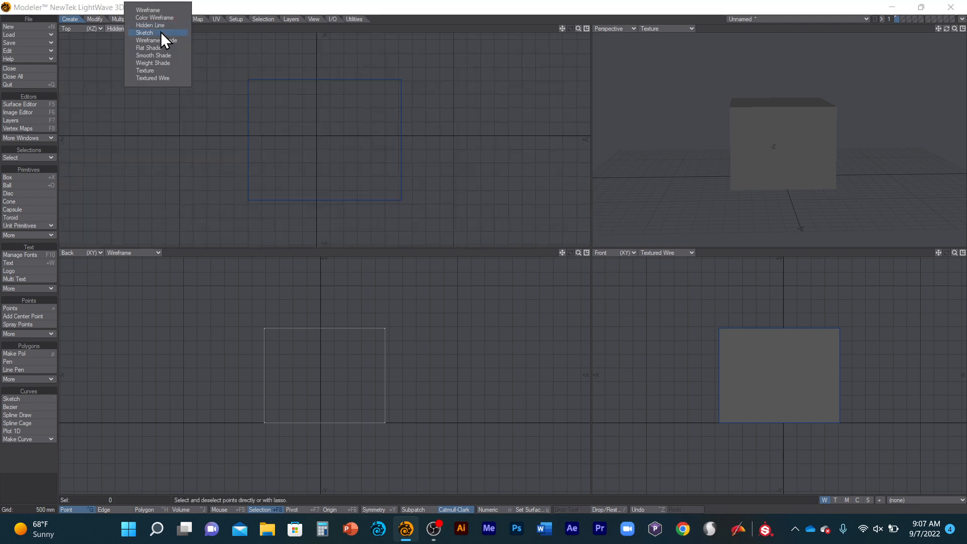
{"action": "left_click", "coordinate": [161, 33]}
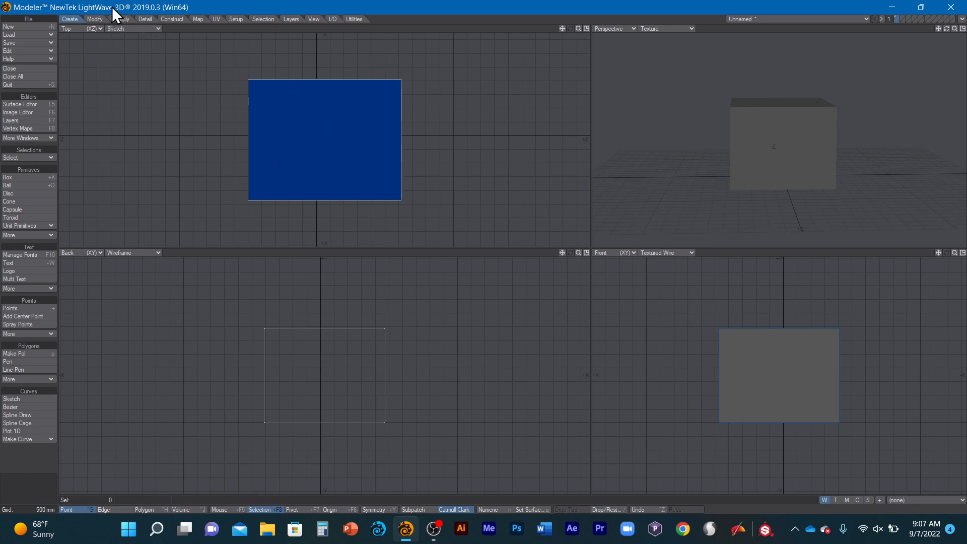
Try Color Wireframe and Wireframe on the Top view, and finally set its display style to Texture.
{"action": "left_click", "coordinate": [159, 29]}
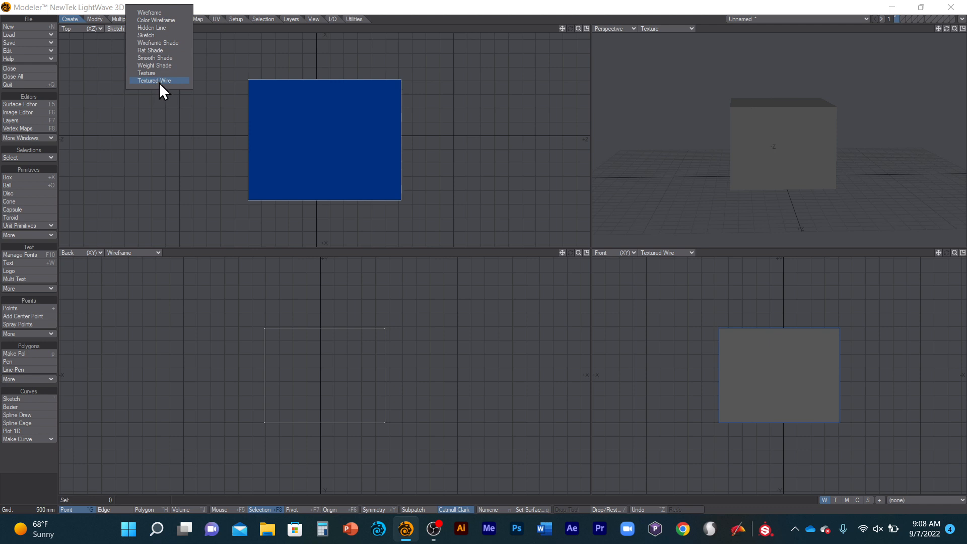
{"action": "left_click", "coordinate": [173, 21]}
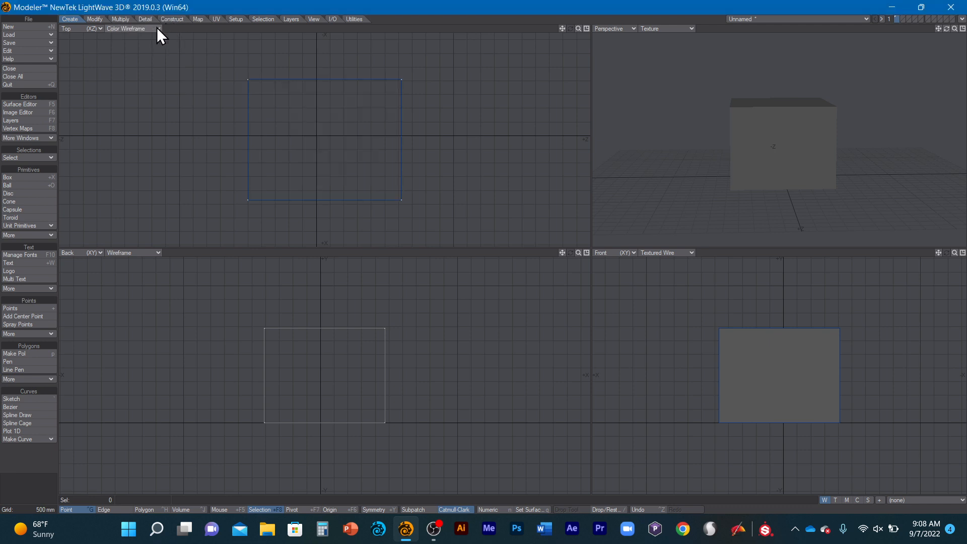
{"action": "left_click", "coordinate": [156, 28]}
{"action": "left_click", "coordinate": [162, 19]}
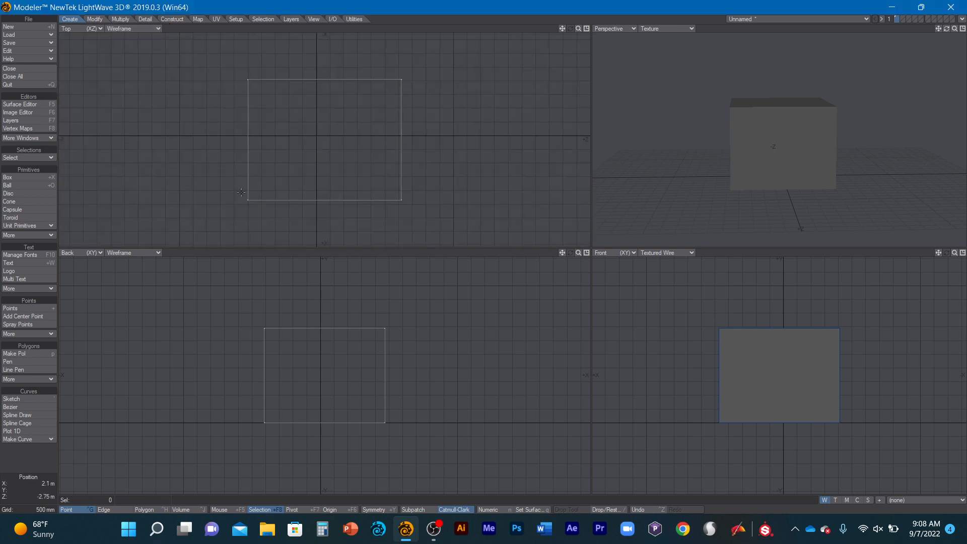
{"action": "left_click", "coordinate": [157, 29]}
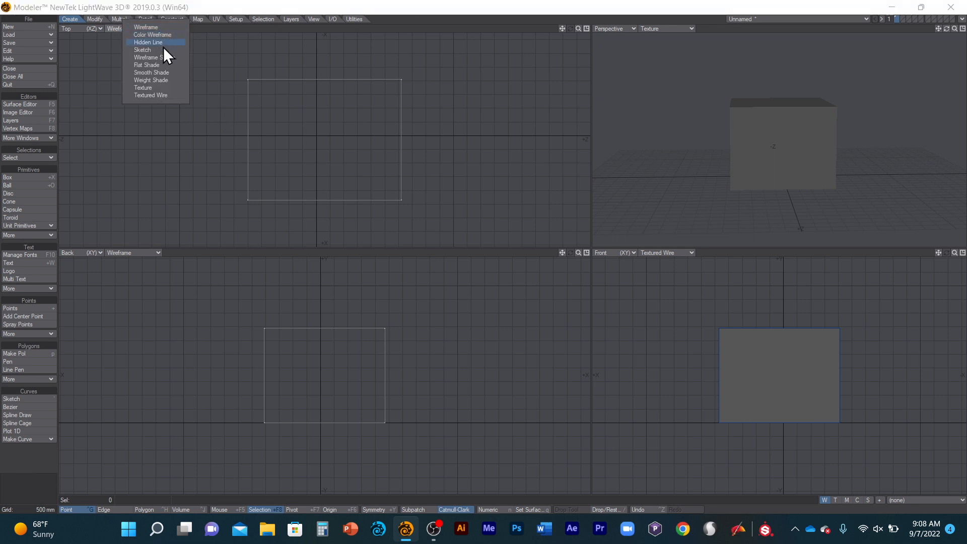
{"action": "left_click", "coordinate": [161, 88]}
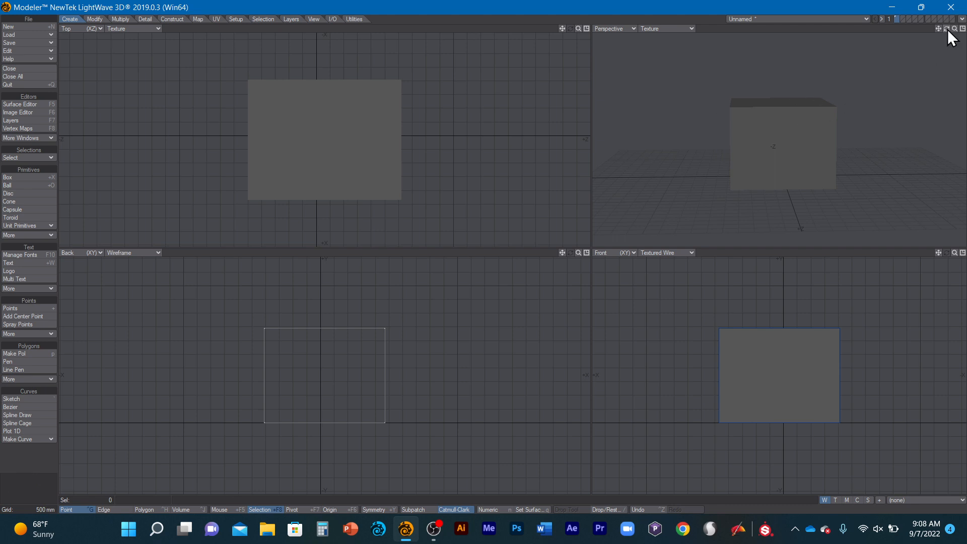
Switch to edge selection mode and select the front and rear top edges of the box from the Back view.
{"action": "mouse_move", "coordinate": [946, 28]}
{"action": "left_mouse_down"}
{"action": "mouse_move", "coordinate": [964, 24]}
{"action": "mouse_move", "coordinate": [957, 29]}
{"action": "left_mouse_up"}
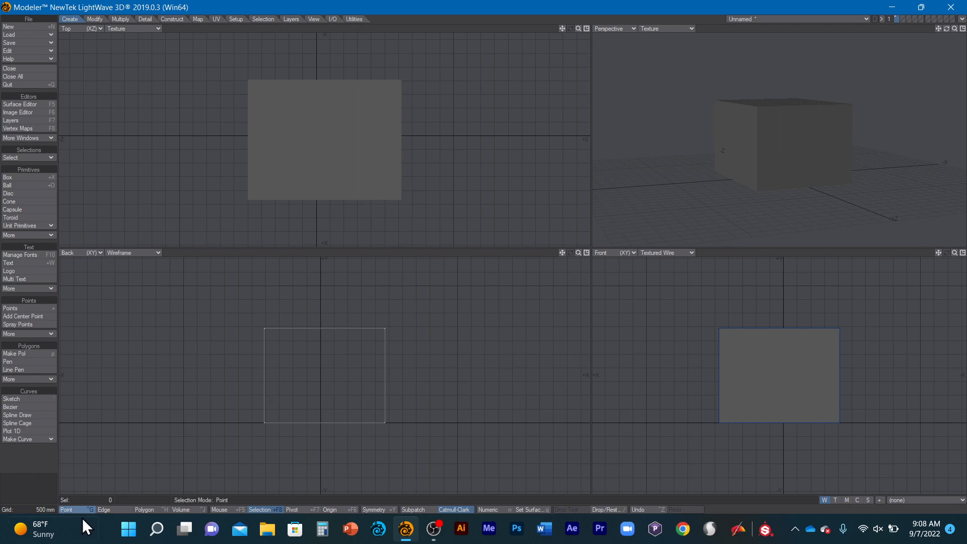
{"action": "left_click", "coordinate": [121, 510]}
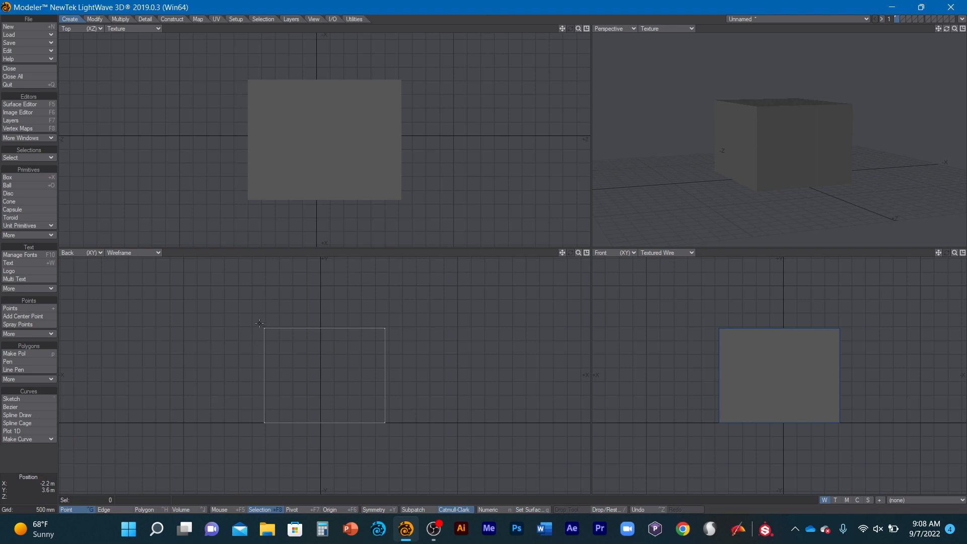
{"action": "right_click_drag", "start_coordinate": [259, 334], "coordinate": [261, 332]}
{"action": "left_click", "coordinate": [120, 512]}
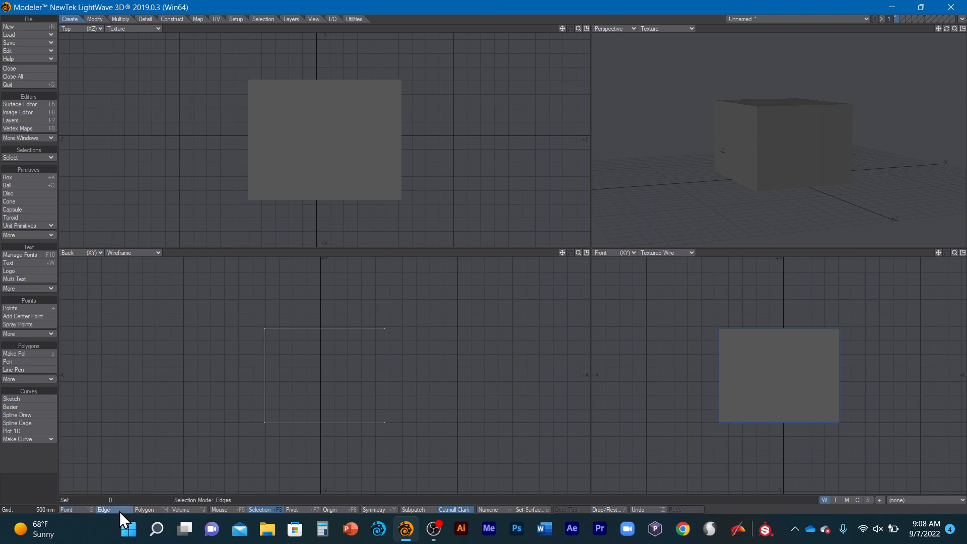
{"action": "left_click", "coordinate": [316, 328]}
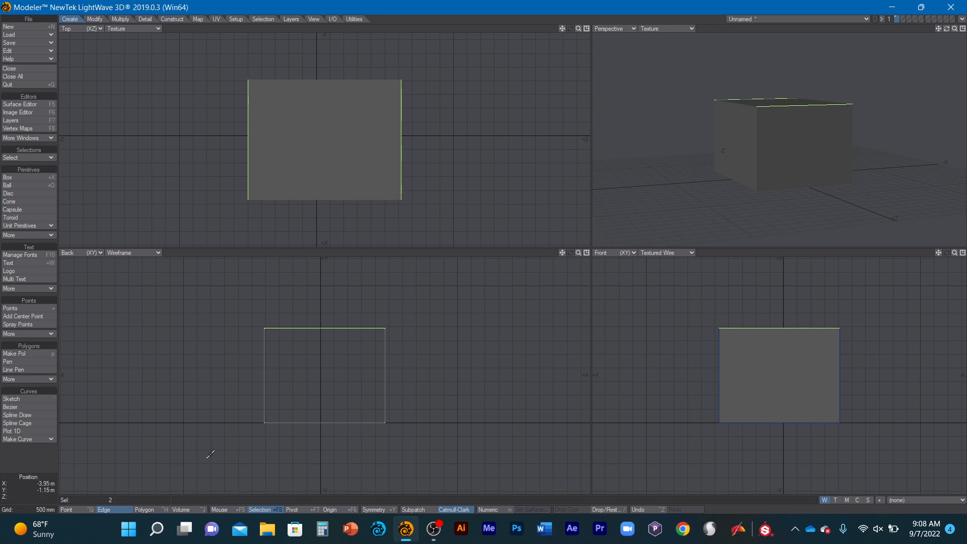
Switch to polygon selection mode and select the polygons meeting at the box's left side in the Back view.
{"action": "left_click", "coordinate": [141, 510]}
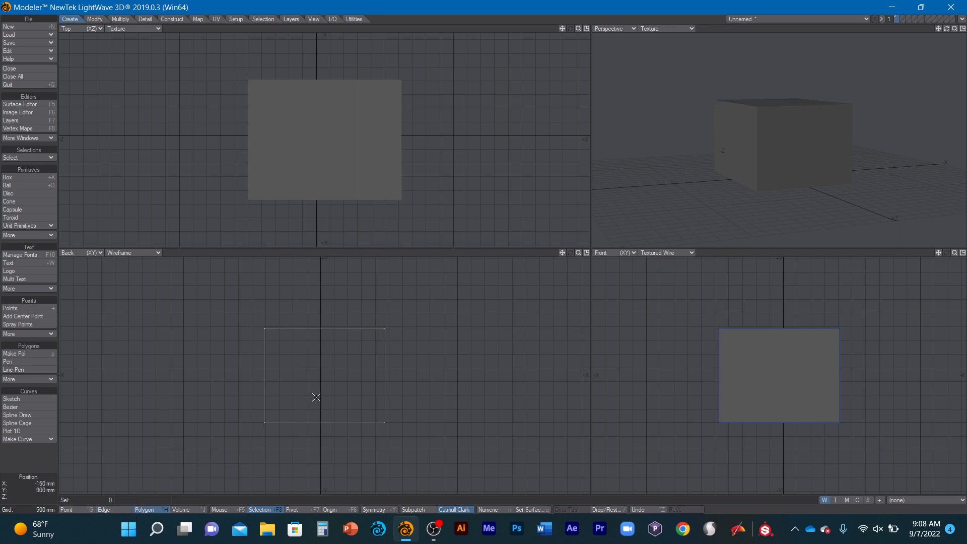
{"action": "left_click", "coordinate": [263, 386]}
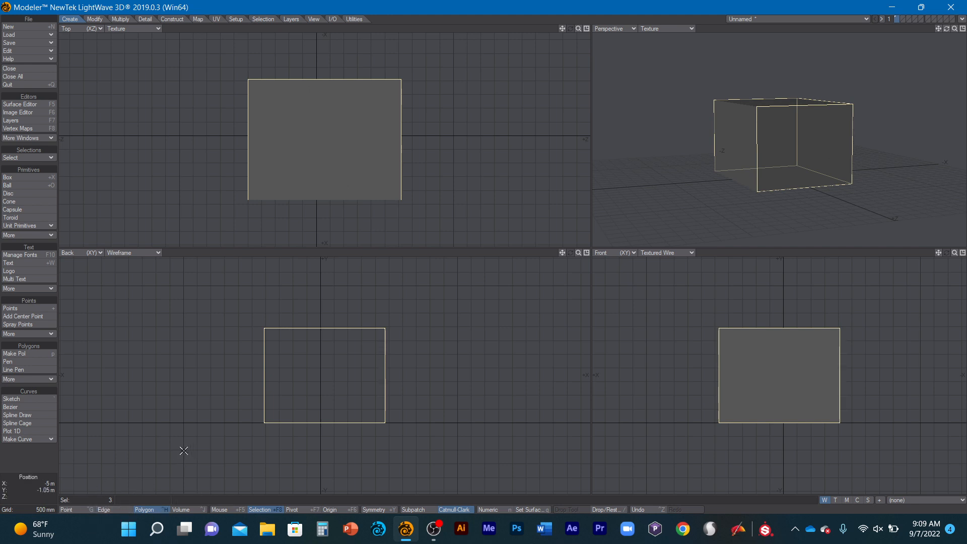
Compare the stored selections by cycling between point, edge and polygon selection modes.
{"action": "key", "text": "ctrl+g"}
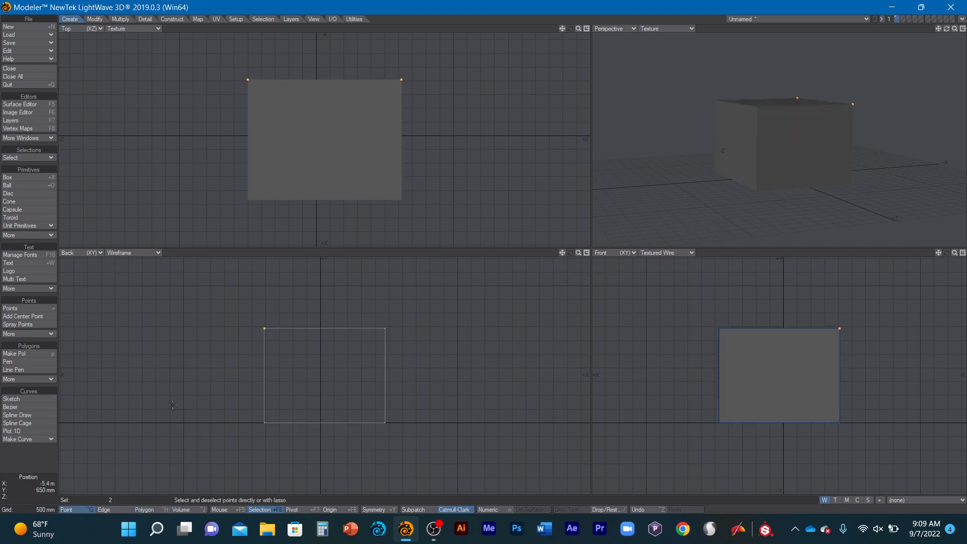
{"action": "key", "text": "ctrl+h"}
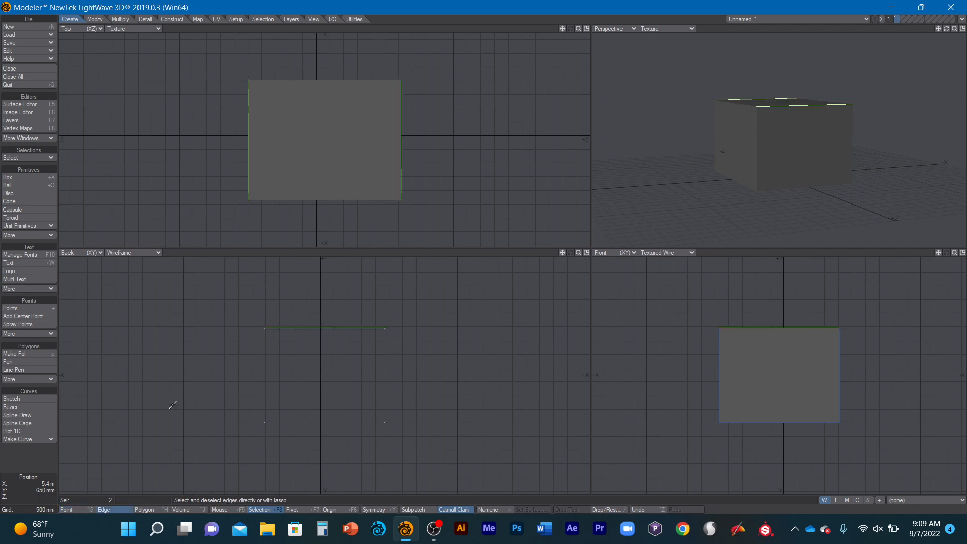
{"action": "key", "text": "ctrl+h"}
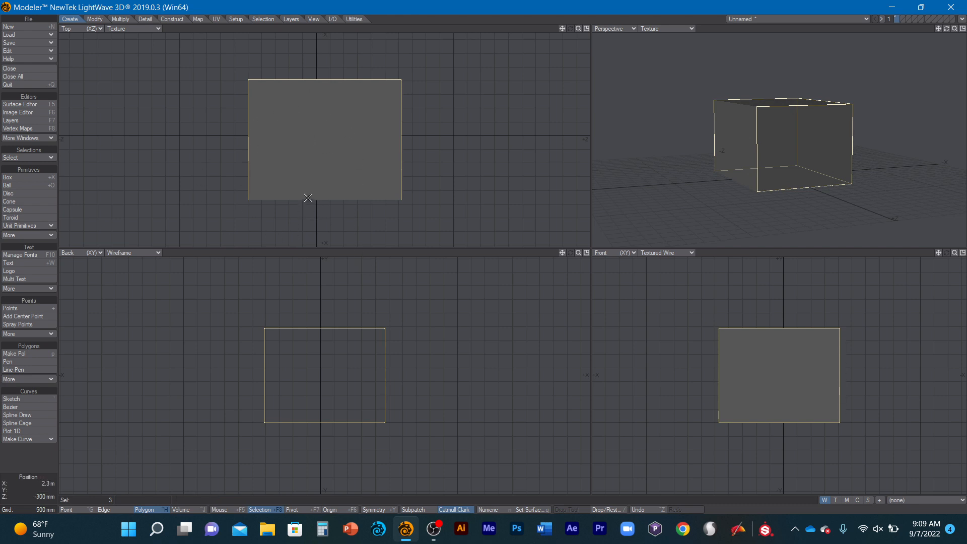
{"action": "left_click", "coordinate": [84, 509]}
{"action": "left_click", "coordinate": [100, 509]}
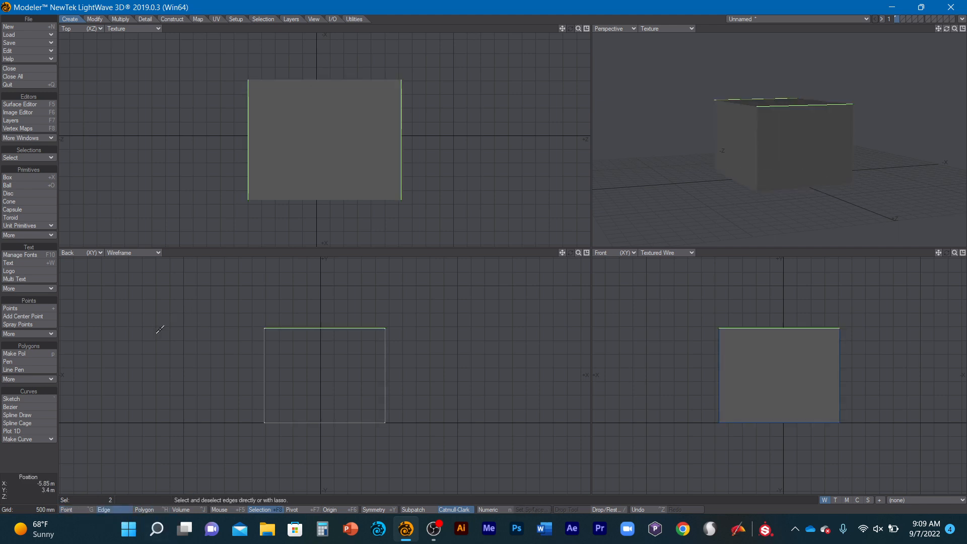
Clear the selected points in point mode and return to polygon selection mode.
{"action": "key", "text": "ctrl+g"}
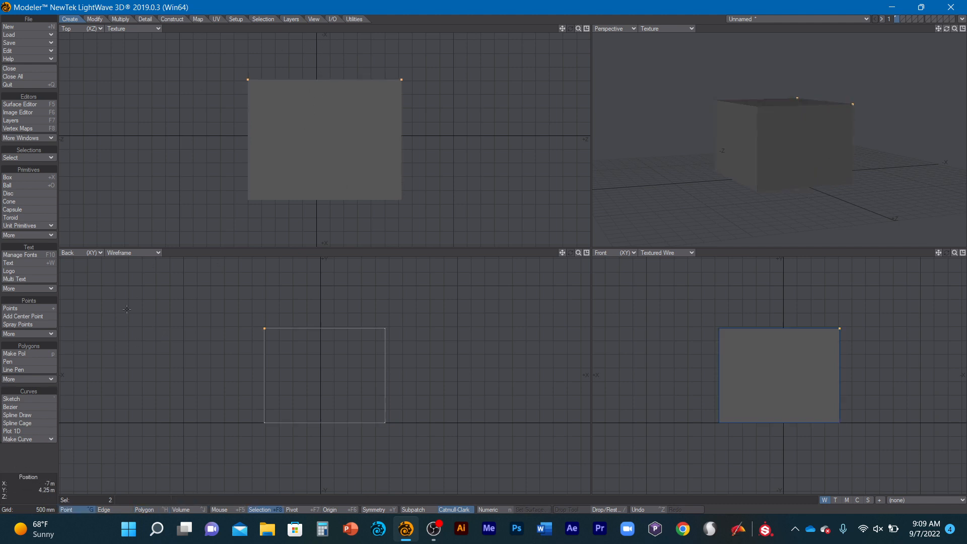
{"action": "left_click", "coordinate": [23, 455]}
{"action": "left_click", "coordinate": [143, 510]}
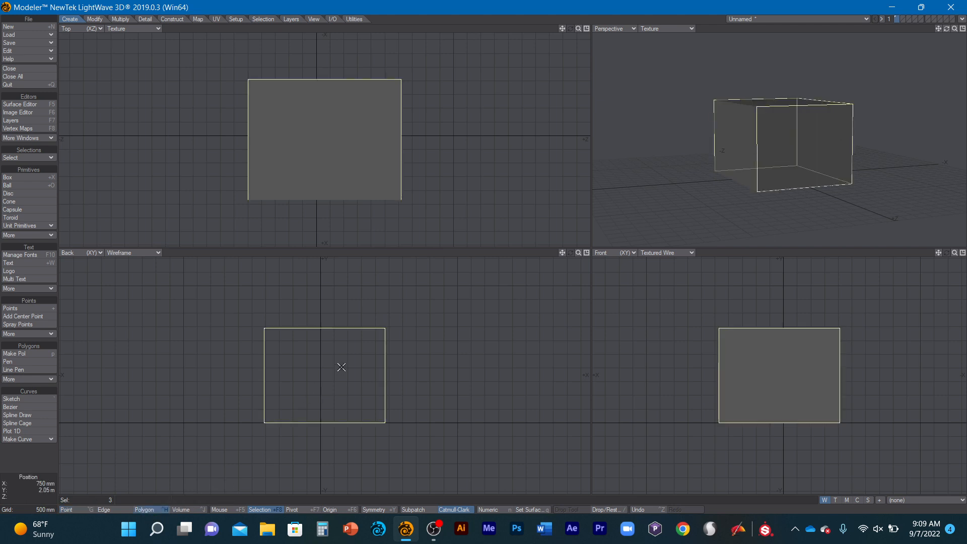
Switch to edge selection mode and add the box's left, bottom and right edges to the selection in the Back view.
{"action": "left_click", "coordinate": [112, 508]}
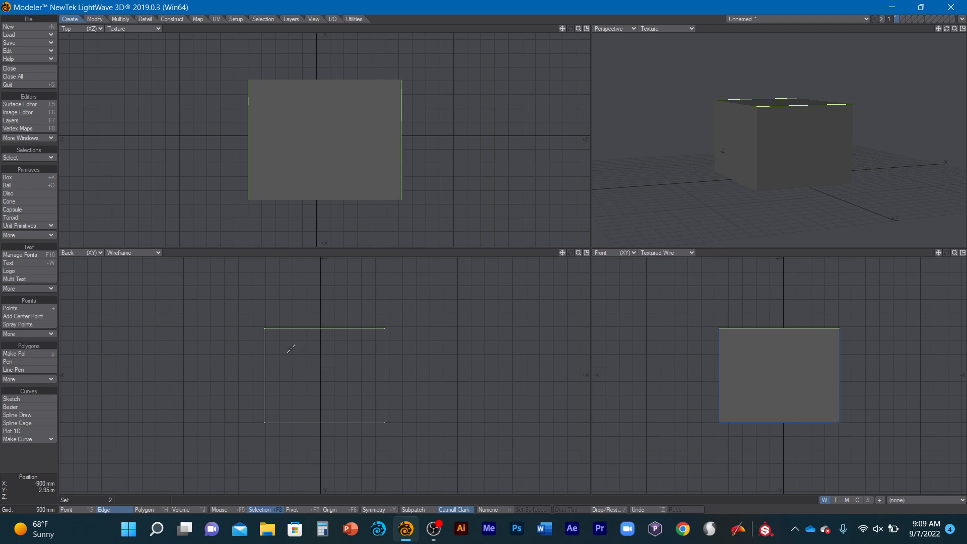
{"action": "left_click", "coordinate": [264, 373]}
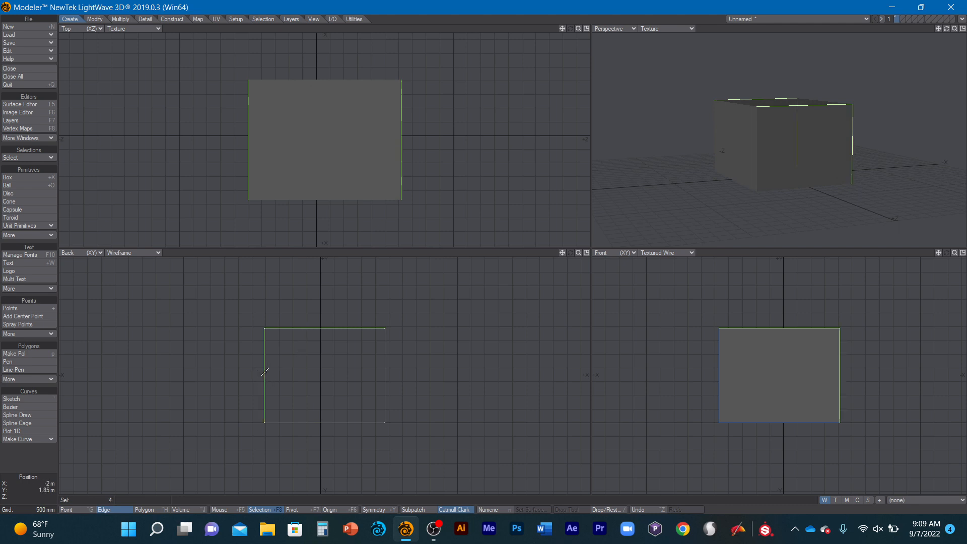
{"action": "left_click", "coordinate": [329, 412]}
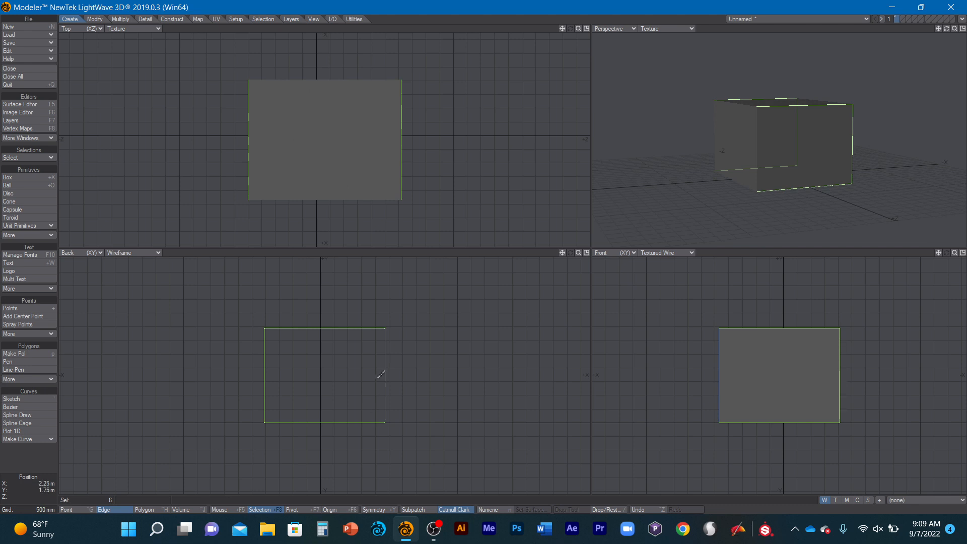
{"action": "left_click", "coordinate": [384, 372]}
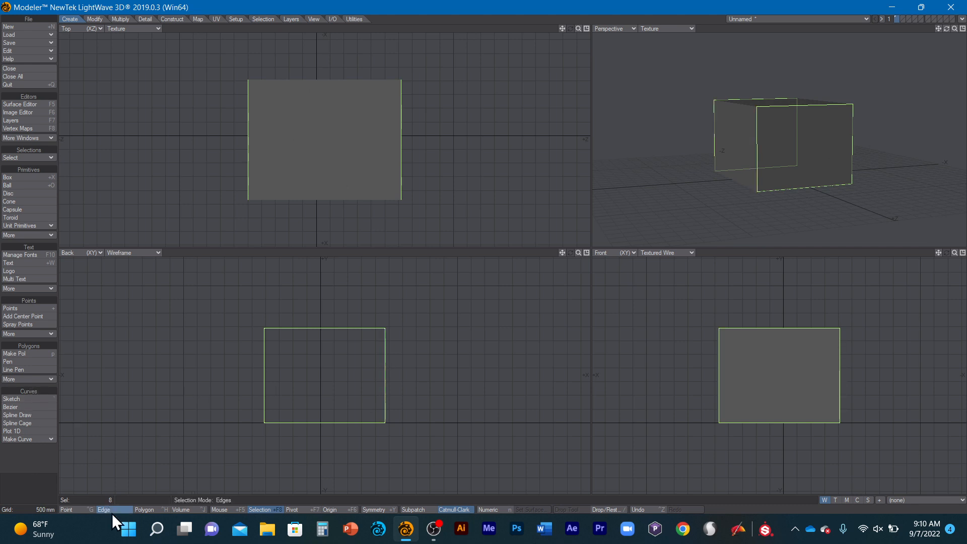
In the Back view, lasso the box's points in point mode and all its edges in edge mode, and clear the edge selection.
{"action": "left_click", "coordinate": [75, 509]}
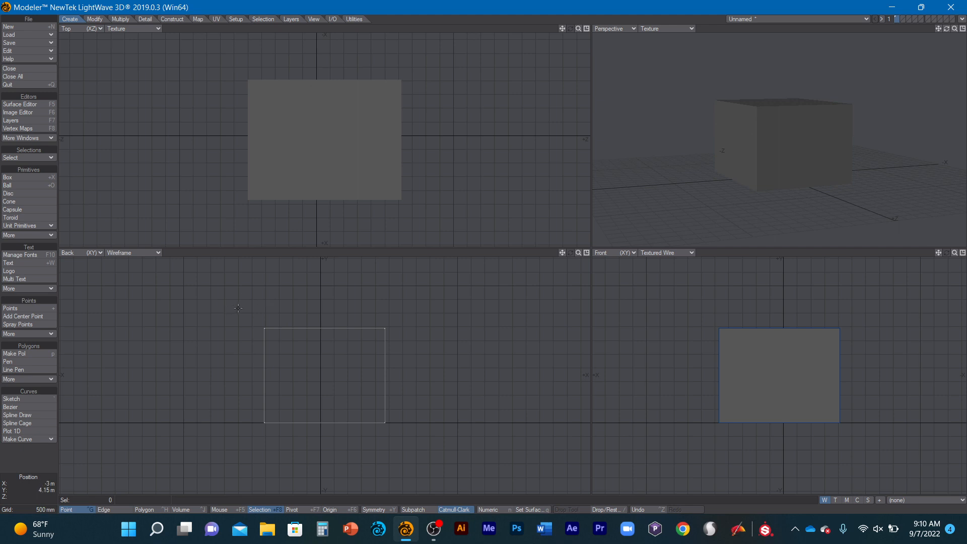
{"action": "mouse_move", "coordinate": [264, 291]}
{"action": "right_mouse_down"}
{"action": "mouse_move", "coordinate": [405, 302]}
{"action": "mouse_move", "coordinate": [449, 408]}
{"action": "mouse_move", "coordinate": [305, 456]}
{"action": "mouse_move", "coordinate": [211, 419]}
{"action": "mouse_move", "coordinate": [249, 333]}
{"action": "mouse_move", "coordinate": [246, 304]}
{"action": "right_mouse_up"}
{"action": "left_click", "coordinate": [113, 510]}
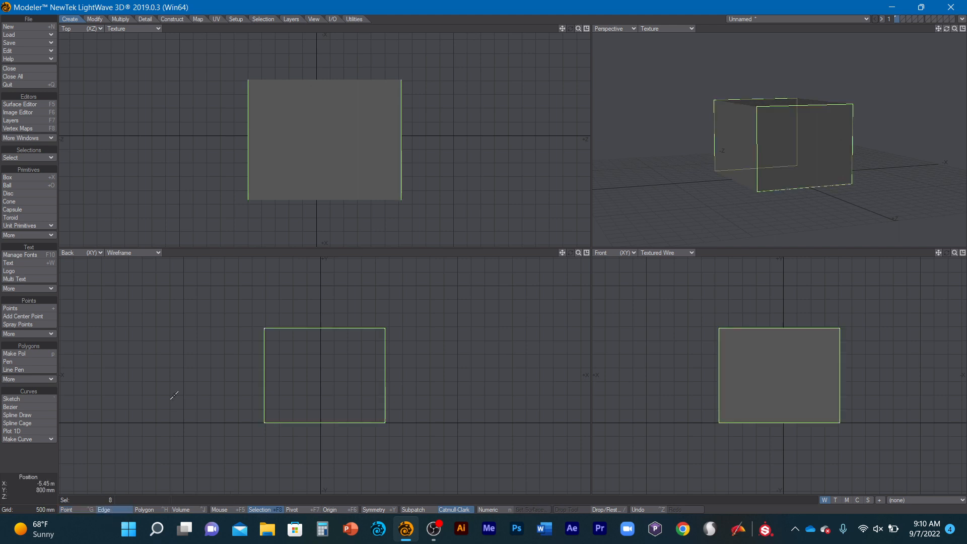
{"action": "left_click", "coordinate": [38, 459]}
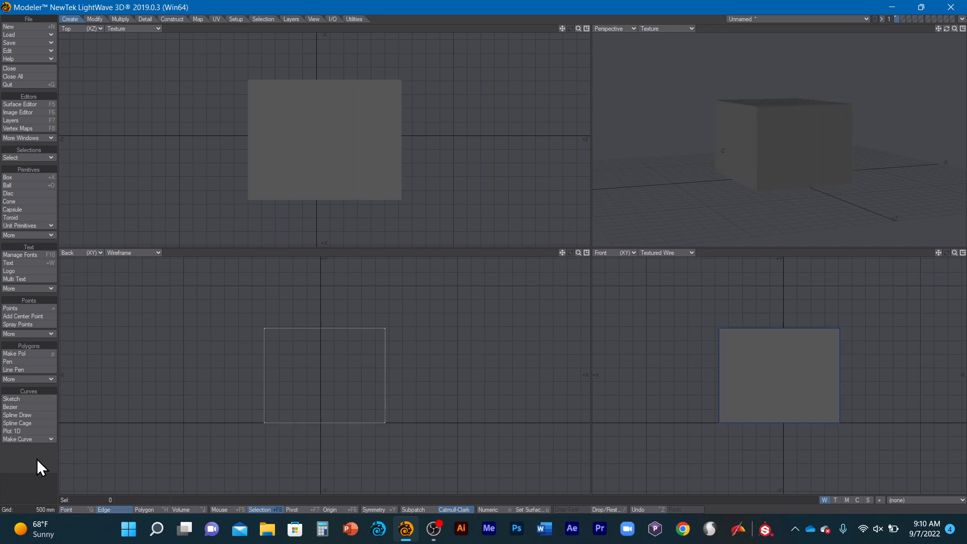
{"action": "mouse_move", "coordinate": [235, 306]}
{"action": "right_mouse_down"}
{"action": "mouse_move", "coordinate": [314, 301]}
{"action": "mouse_move", "coordinate": [461, 333]}
{"action": "mouse_move", "coordinate": [427, 422]}
{"action": "mouse_move", "coordinate": [267, 464]}
{"action": "mouse_move", "coordinate": [162, 365]}
{"action": "mouse_move", "coordinate": [246, 306]}
{"action": "right_mouse_up"}
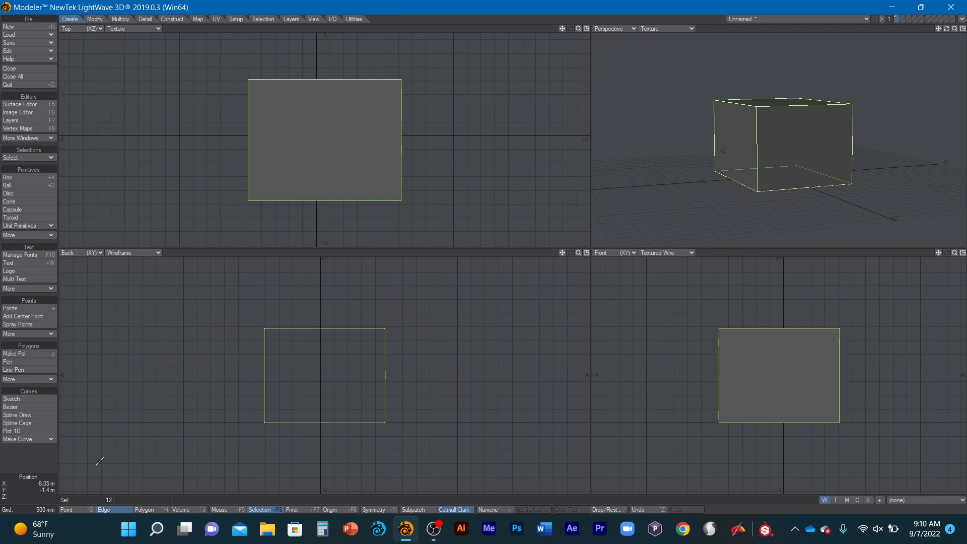
{"action": "left_click", "coordinate": [32, 461]}
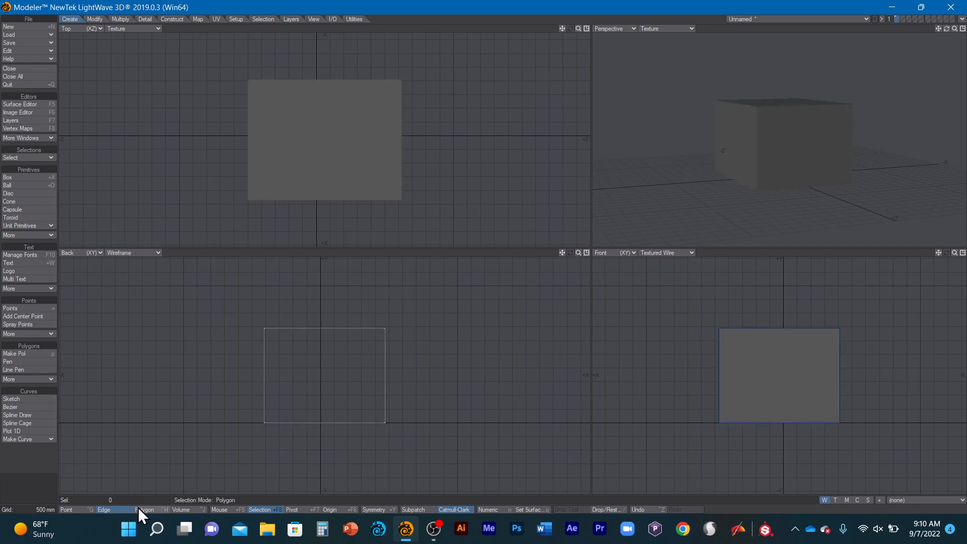
Preview the polygon and Volume selection modes and return to polygon mode.
{"action": "left_click", "coordinate": [152, 510]}
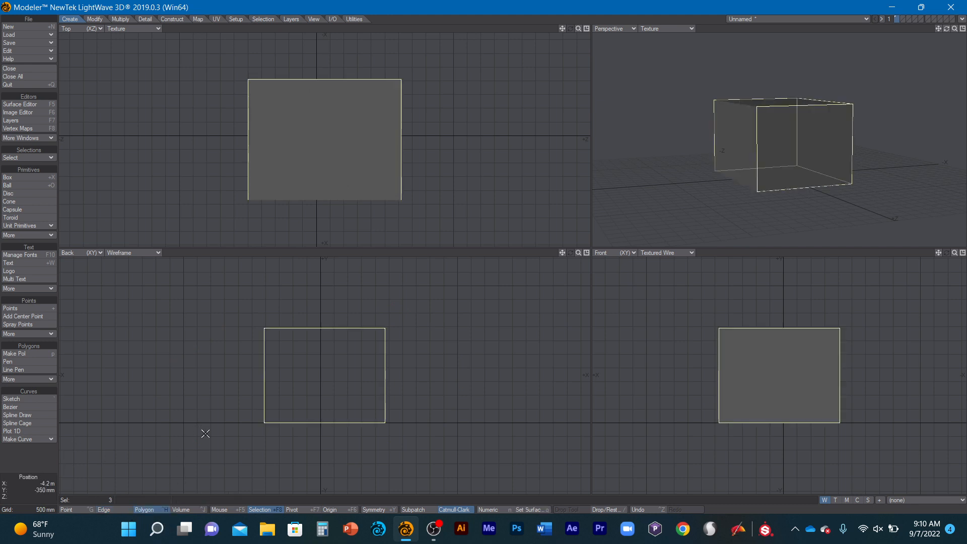
{"action": "left_click", "coordinate": [185, 510]}
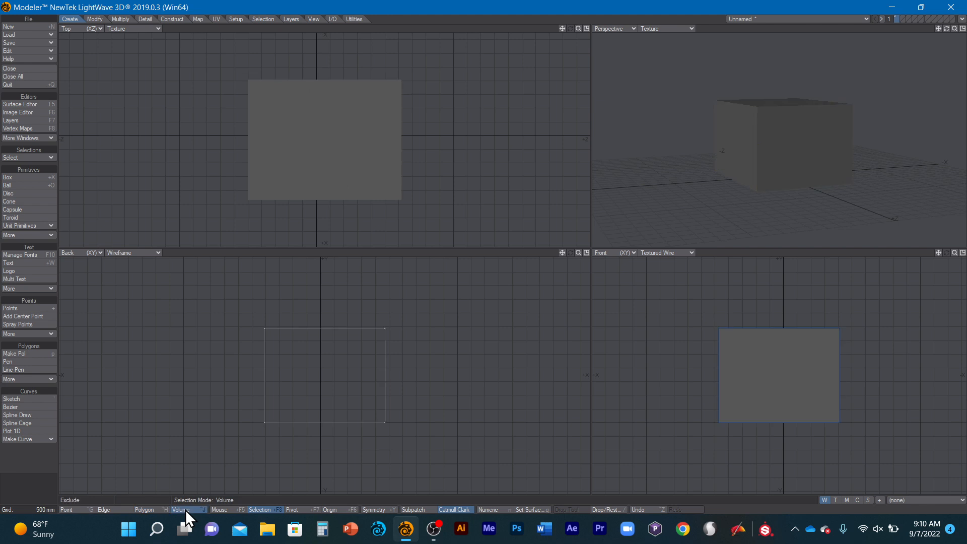
{"action": "left_click", "coordinate": [150, 509]}
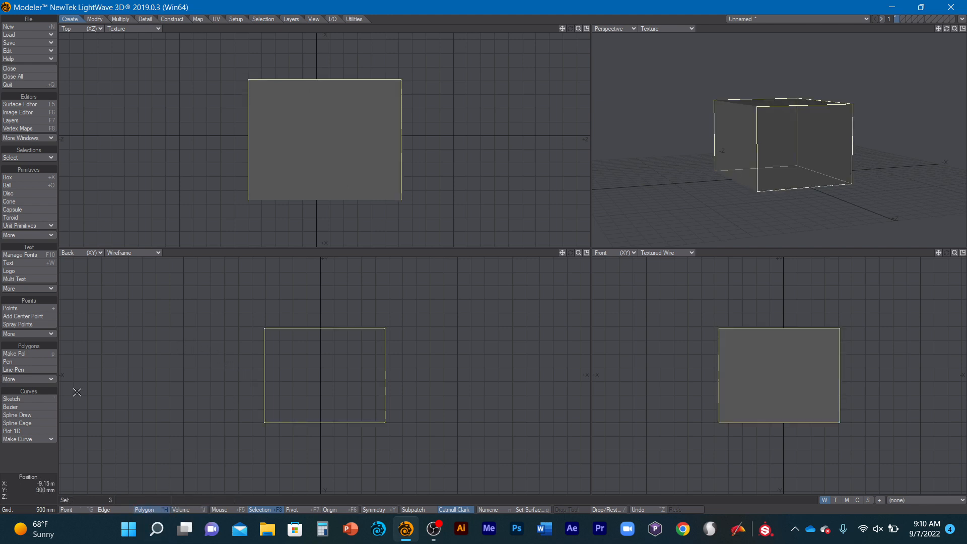
Replace the polygon selection with a lasso around the whole box in the Back view, and clear it.
{"action": "left_click", "coordinate": [35, 455]}
{"action": "mouse_move", "coordinate": [207, 316]}
{"action": "right_mouse_down"}
{"action": "mouse_move", "coordinate": [390, 294]}
{"action": "mouse_move", "coordinate": [444, 446]}
{"action": "mouse_move", "coordinate": [214, 425]}
{"action": "mouse_move", "coordinate": [199, 350]}
{"action": "mouse_move", "coordinate": [232, 296]}
{"action": "right_mouse_up"}
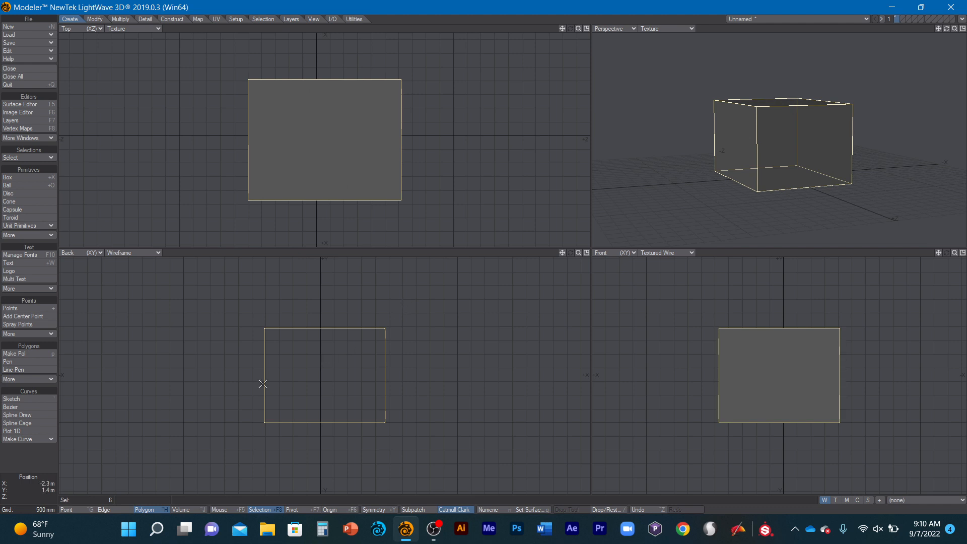
{"action": "left_click", "coordinate": [23, 455]}
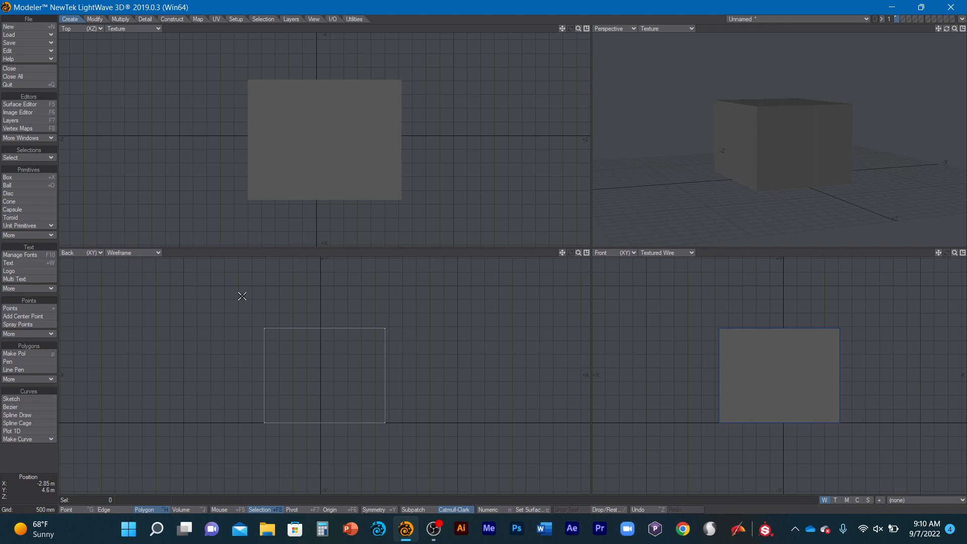
Delete the box and make a new one by drawing its base in the Top view and its height in the Back view.
{"action": "key", "text": "Delete"}
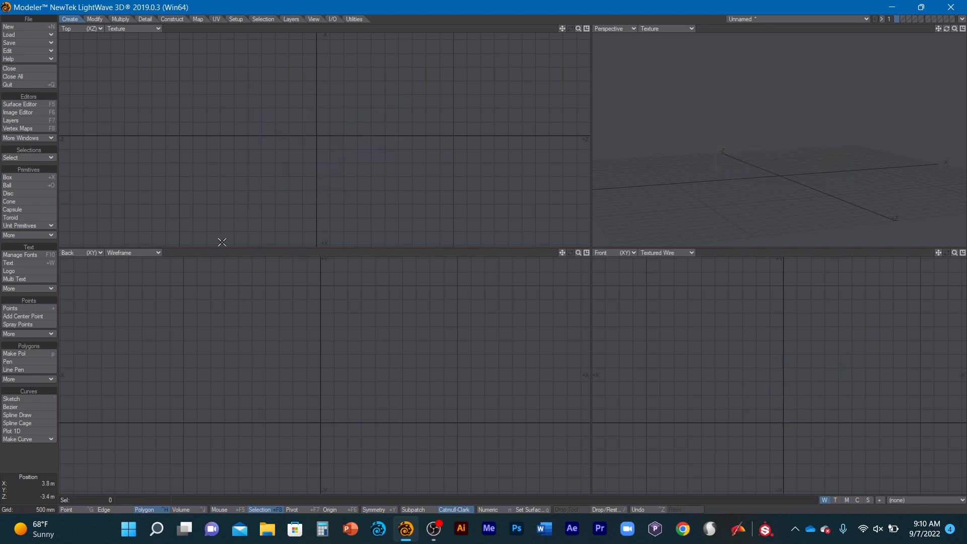
{"action": "left_click", "coordinate": [23, 178]}
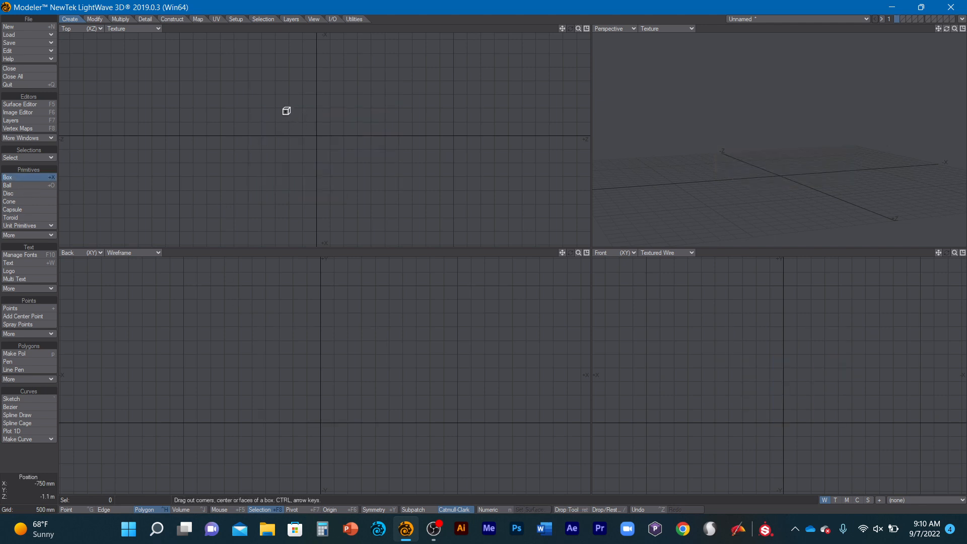
{"action": "key", "text": "a"}
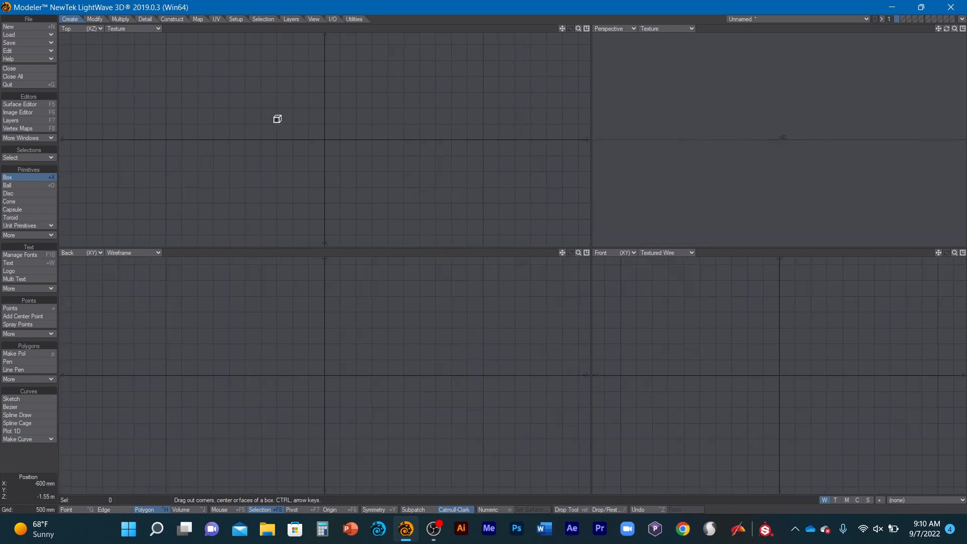
{"action": "left_click_drag", "start_coordinate": [229, 72], "coordinate": [432, 210]}
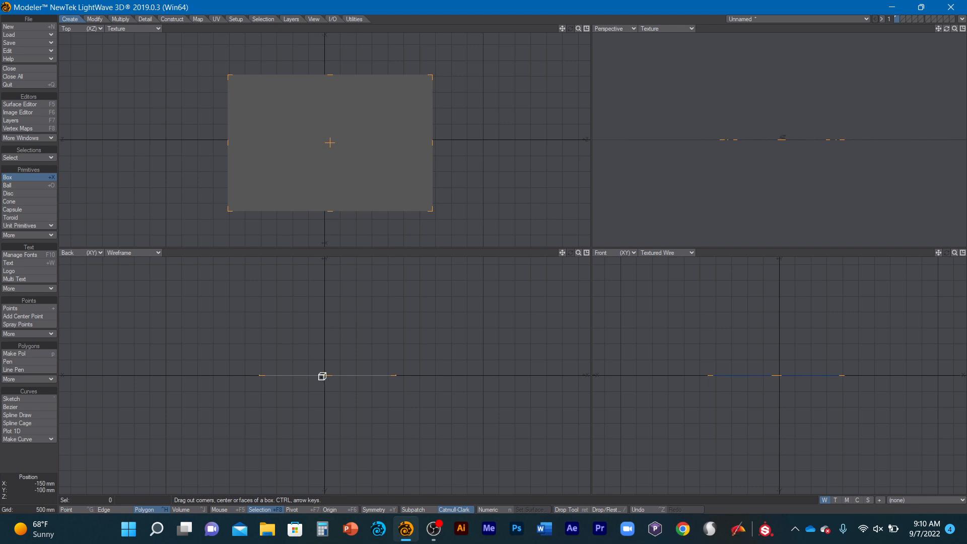
{"action": "left_click_drag", "start_coordinate": [325, 375], "coordinate": [340, 271]}
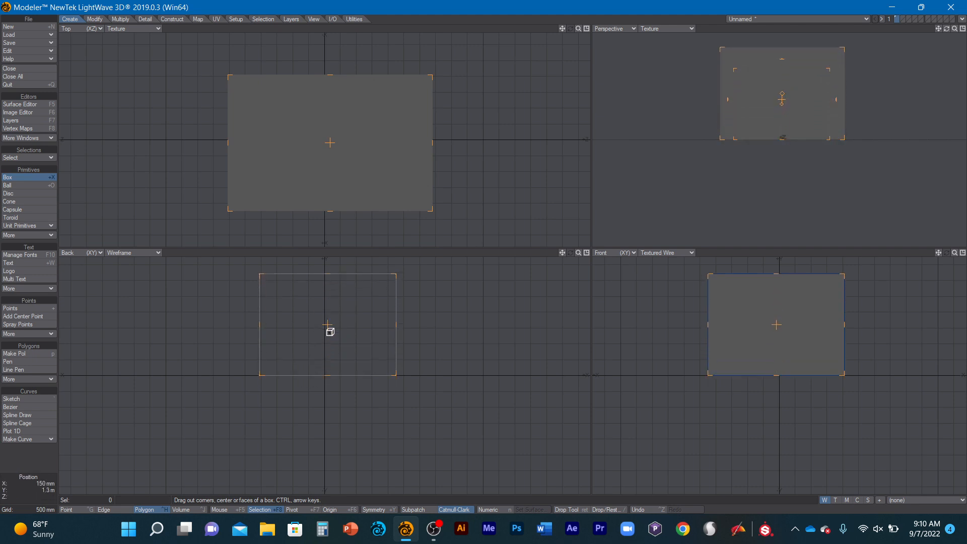
Lower the new box until it is roughly centred vertically on the origin in the Back view, and finish the Box tool.
{"action": "left_click_drag", "start_coordinate": [331, 331], "coordinate": [328, 381]}
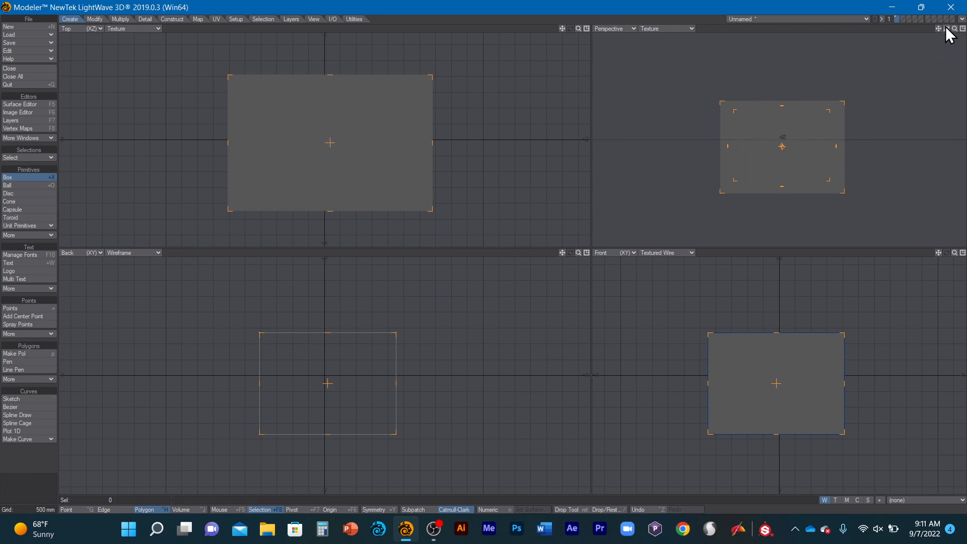
{"action": "left_click_drag", "start_coordinate": [946, 28], "coordinate": [964, 15]}
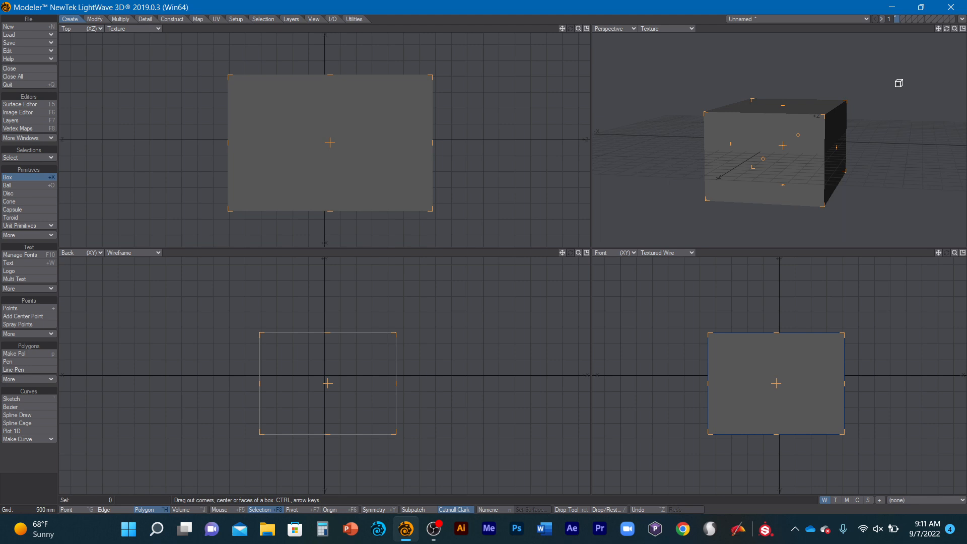
{"action": "key", "text": "space"}
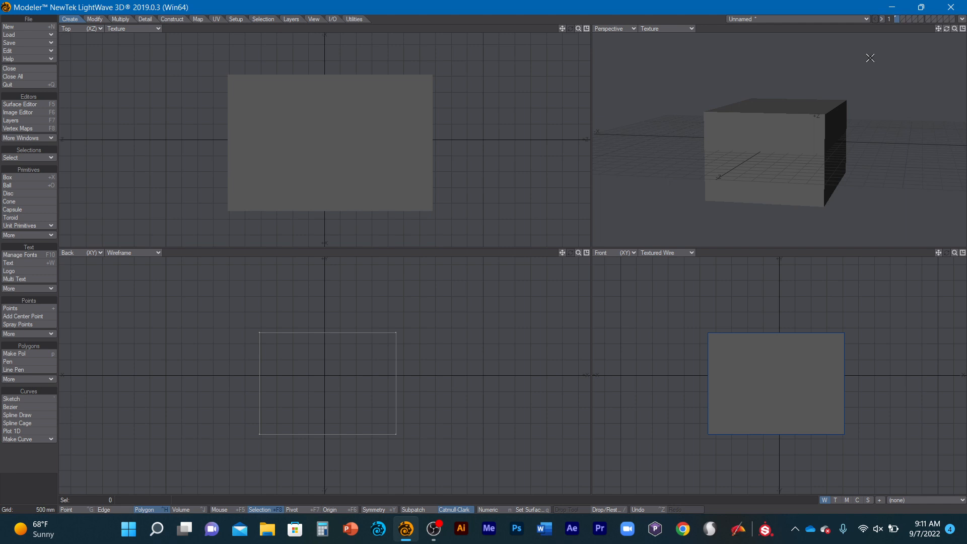
View an empty layer and return to layer 1 containing the box.
{"action": "key", "text": "Delete"}
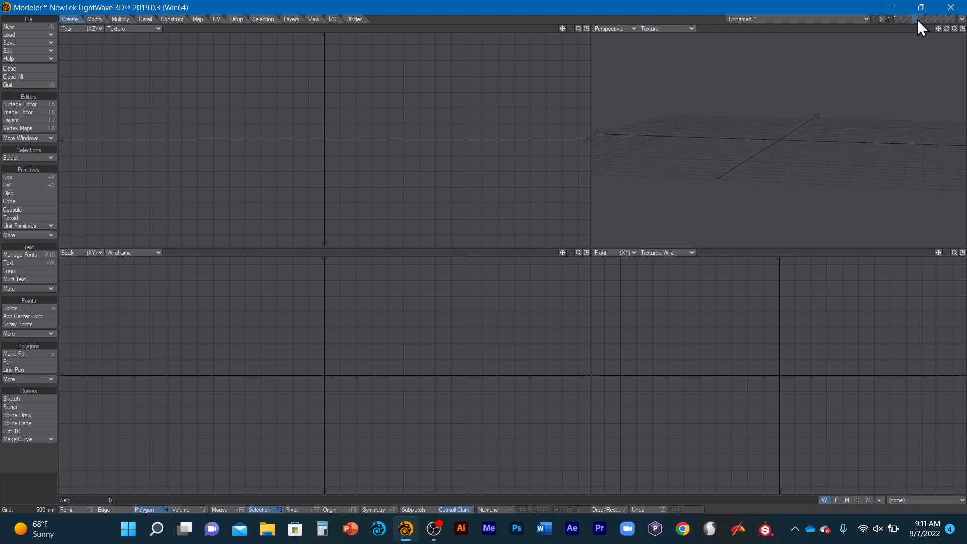
{"action": "key", "text": "1"}
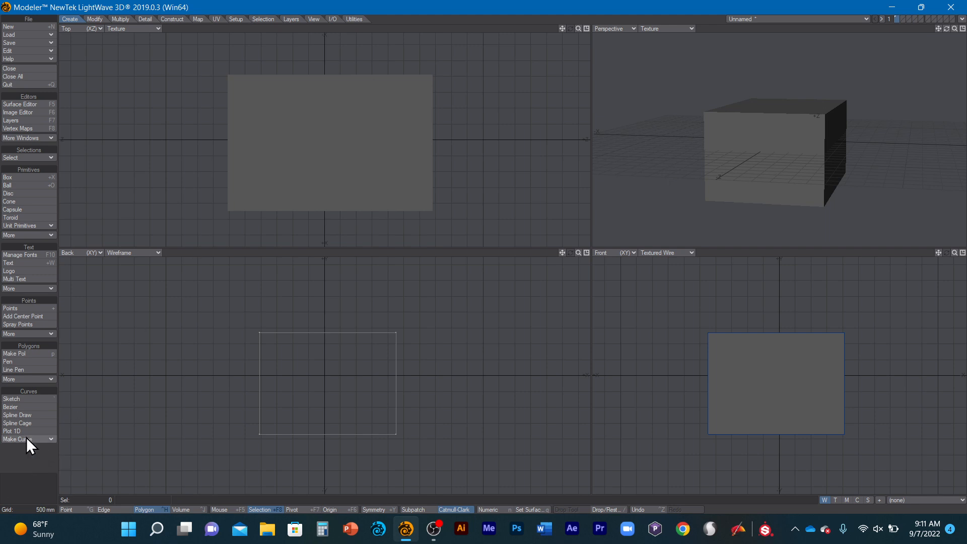
Use the Move tool to shift the box a short distance left and slightly down in the Top view.
{"action": "left_click", "coordinate": [95, 19]}
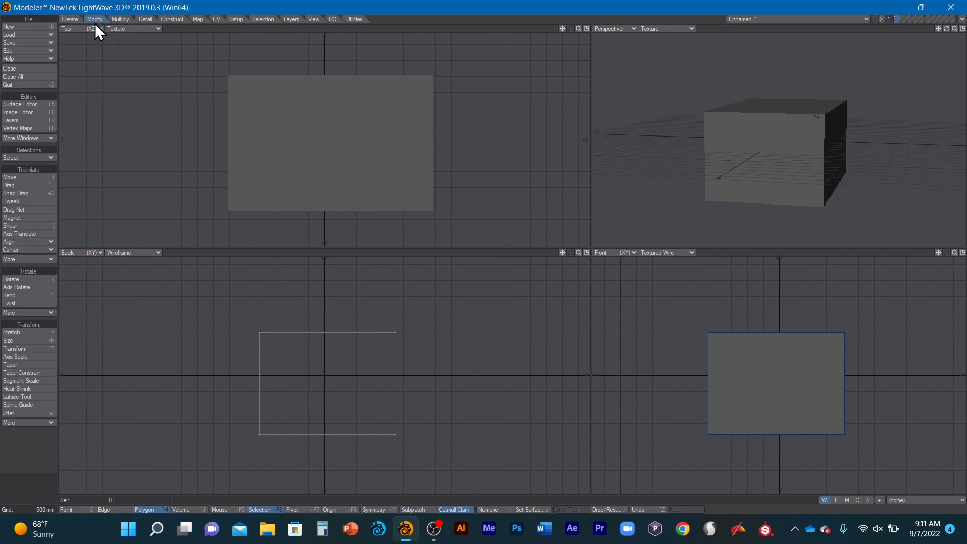
{"action": "left_click", "coordinate": [33, 176]}
{"action": "left_click_drag", "start_coordinate": [328, 125], "coordinate": [281, 141]}
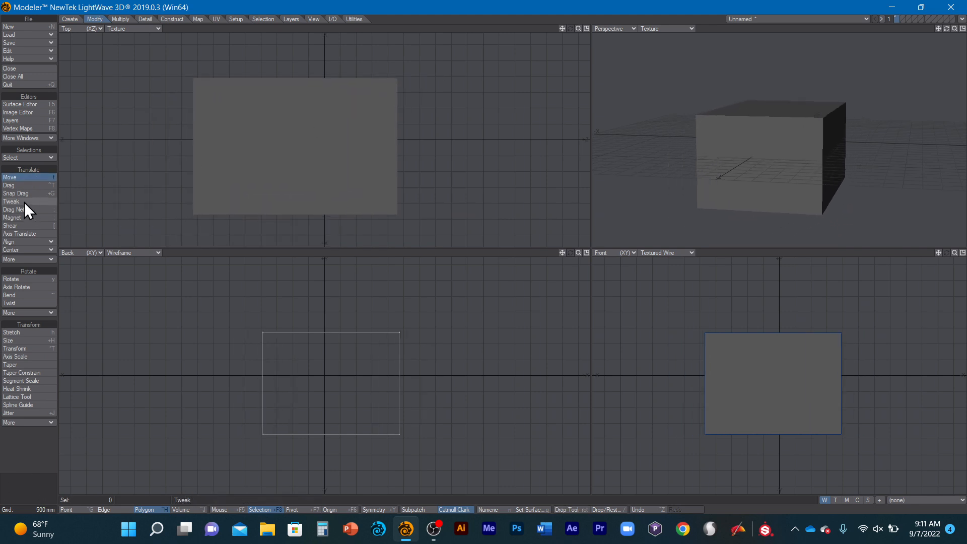
Rotate the box a few degrees clockwise in the Top view with the Rotate tool, undoing the first attempt.
{"action": "left_click", "coordinate": [36, 279]}
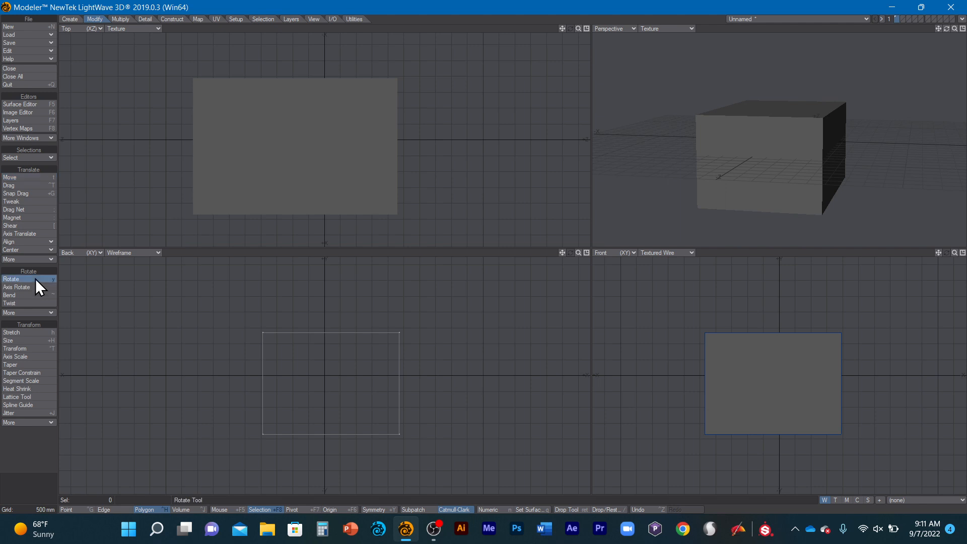
{"action": "mouse_move", "coordinate": [348, 131]}
{"action": "left_mouse_down"}
{"action": "mouse_move", "coordinate": [292, 134]}
{"action": "mouse_move", "coordinate": [367, 132]}
{"action": "mouse_move", "coordinate": [326, 132]}
{"action": "mouse_move", "coordinate": [353, 132]}
{"action": "mouse_move", "coordinate": [336, 133]}
{"action": "left_mouse_up"}
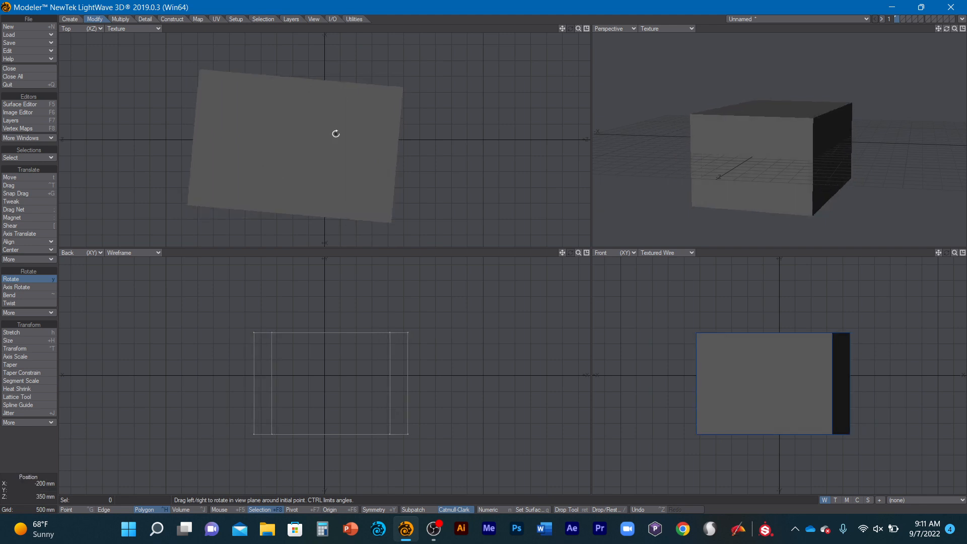
{"action": "key", "text": "ctrl+z"}
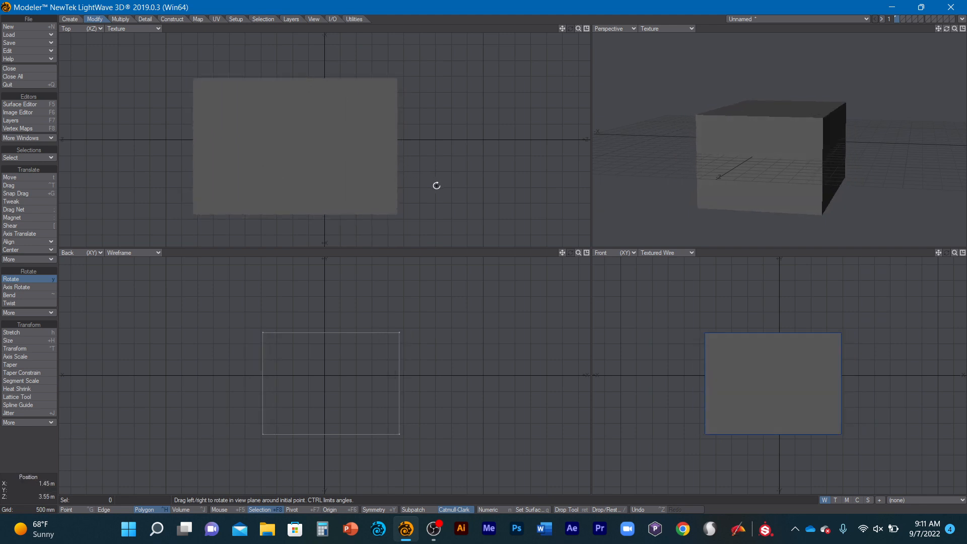
{"action": "mouse_move", "coordinate": [440, 200]}
{"action": "left_mouse_down"}
{"action": "mouse_move", "coordinate": [363, 200]}
{"action": "mouse_move", "coordinate": [440, 200]}
{"action": "left_mouse_up"}
{"action": "left_click_drag", "start_coordinate": [272, 152], "coordinate": [197, 217]}
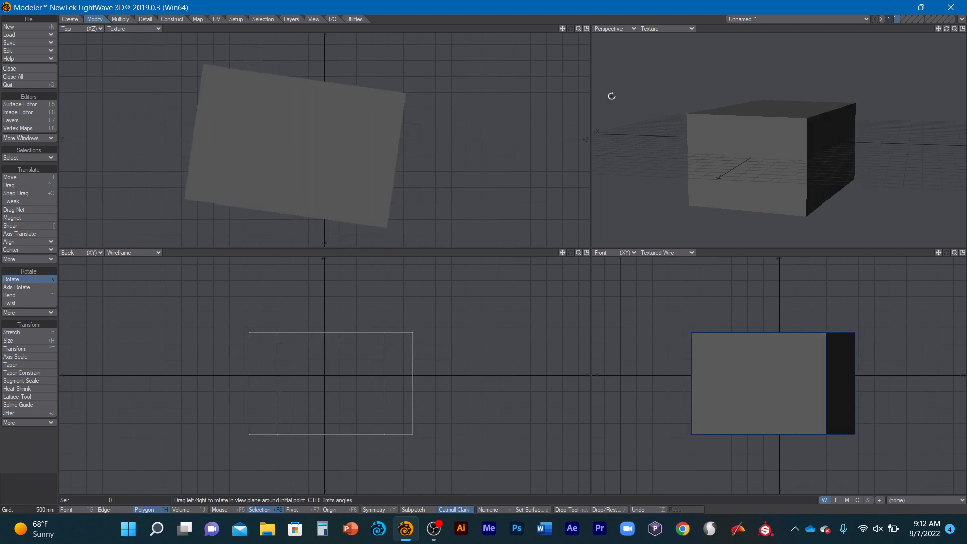
Rotate the box in the Perspective and Front views until its long side stands nearly upright in the Front view.
{"action": "mouse_move", "coordinate": [802, 121]}
{"action": "left_mouse_down"}
{"action": "mouse_move", "coordinate": [881, 120]}
{"action": "mouse_move", "coordinate": [772, 121]}
{"action": "mouse_move", "coordinate": [796, 121]}
{"action": "left_mouse_up"}
{"action": "left_click_drag", "start_coordinate": [862, 398], "coordinate": [712, 457]}
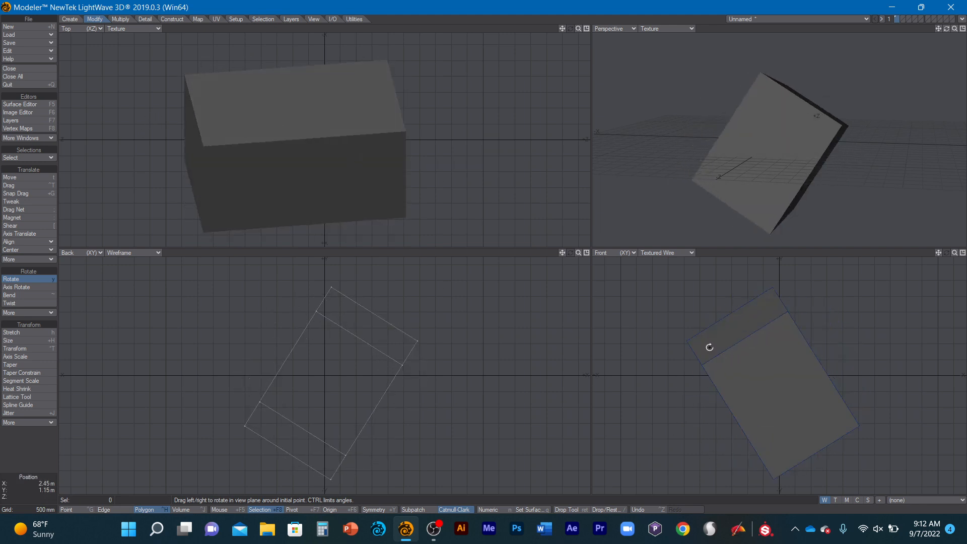
{"action": "mouse_move", "coordinate": [770, 481]}
{"action": "left_mouse_down"}
{"action": "mouse_move", "coordinate": [911, 481]}
{"action": "mouse_move", "coordinate": [774, 468]}
{"action": "left_mouse_up"}
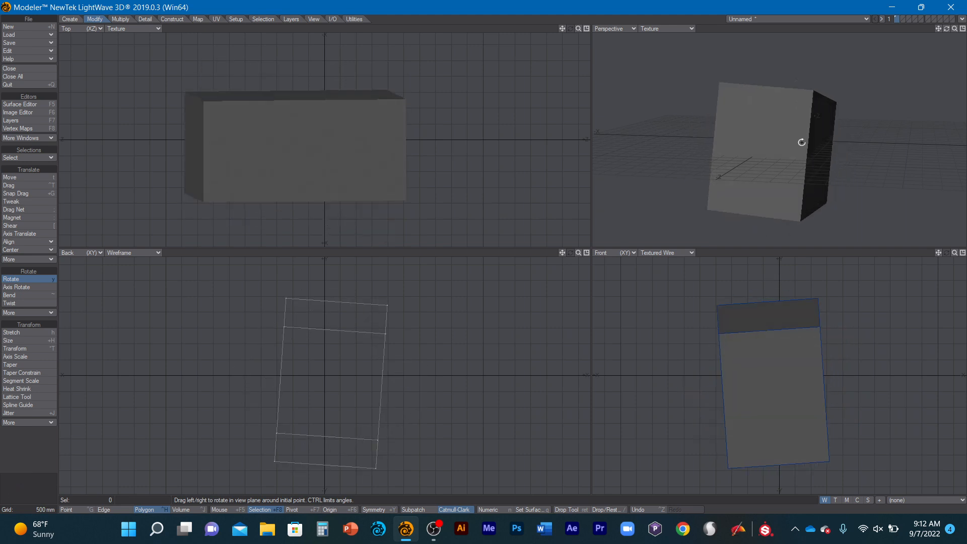
Try further free rotations of the box in the Perspective and Back views, and finish the Rotate tool.
{"action": "left_click_drag", "start_coordinate": [795, 81], "coordinate": [755, 91]}
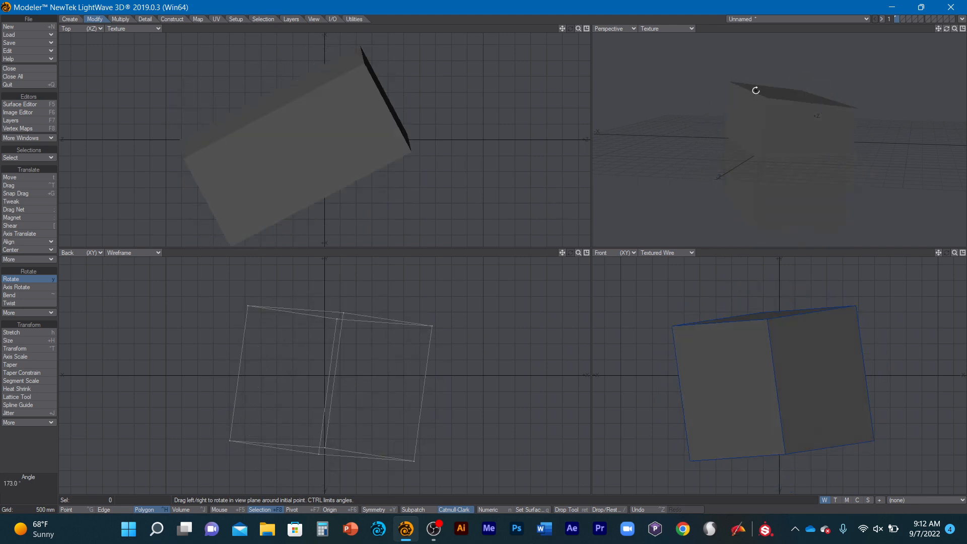
{"action": "mouse_move", "coordinate": [808, 173]}
{"action": "left_mouse_down"}
{"action": "mouse_move", "coordinate": [775, 173]}
{"action": "mouse_move", "coordinate": [792, 174]}
{"action": "left_mouse_up"}
{"action": "left_click_drag", "start_coordinate": [522, 333], "coordinate": [453, 326]}
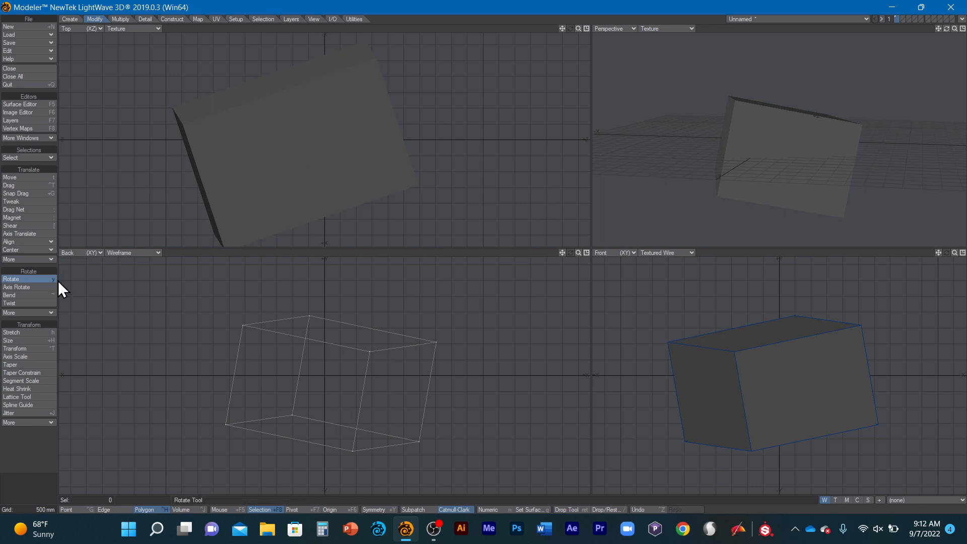
{"action": "left_click", "coordinate": [41, 280]}
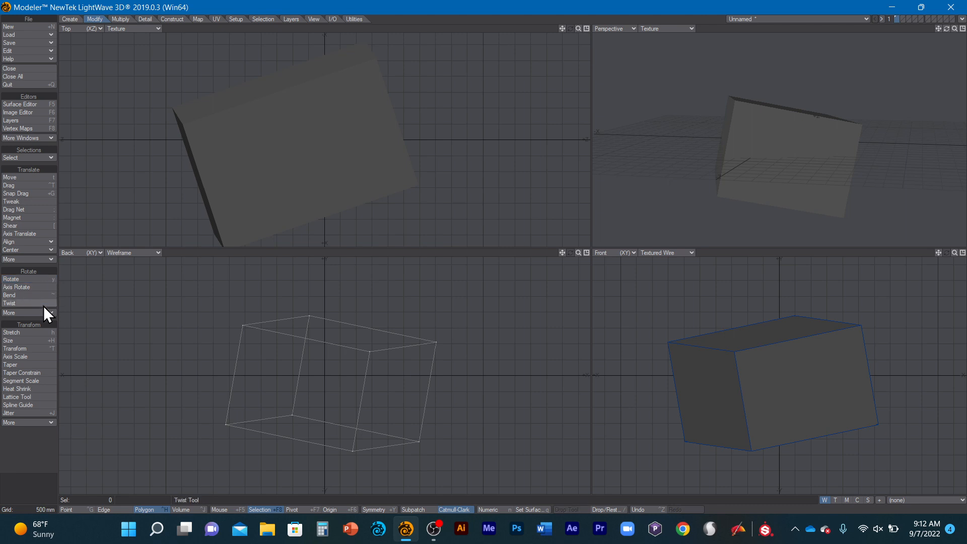
Try the Stretch tool on the box, widening it in the Top view and changing its proportions in the Back view.
{"action": "left_click", "coordinate": [31, 332]}
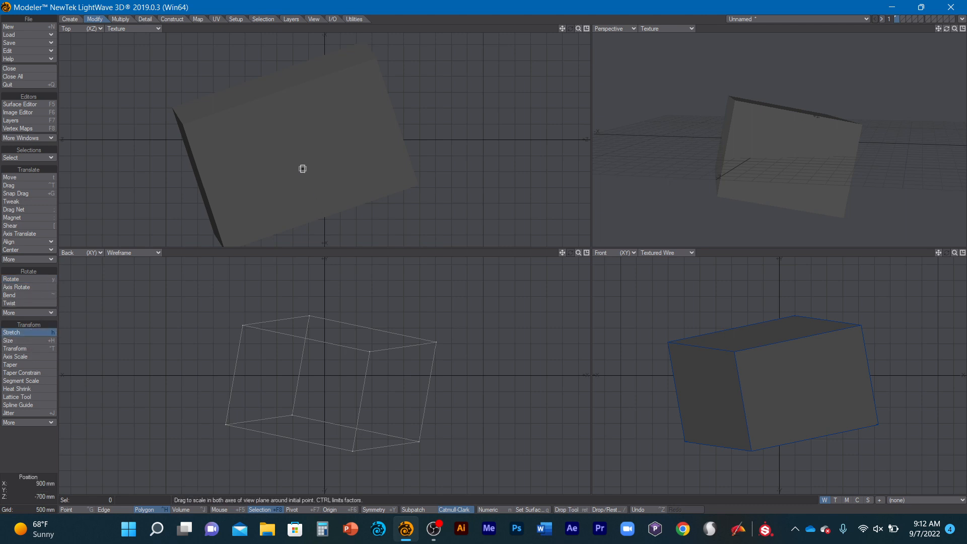
{"action": "left_click_drag", "start_coordinate": [302, 166], "coordinate": [463, 148]}
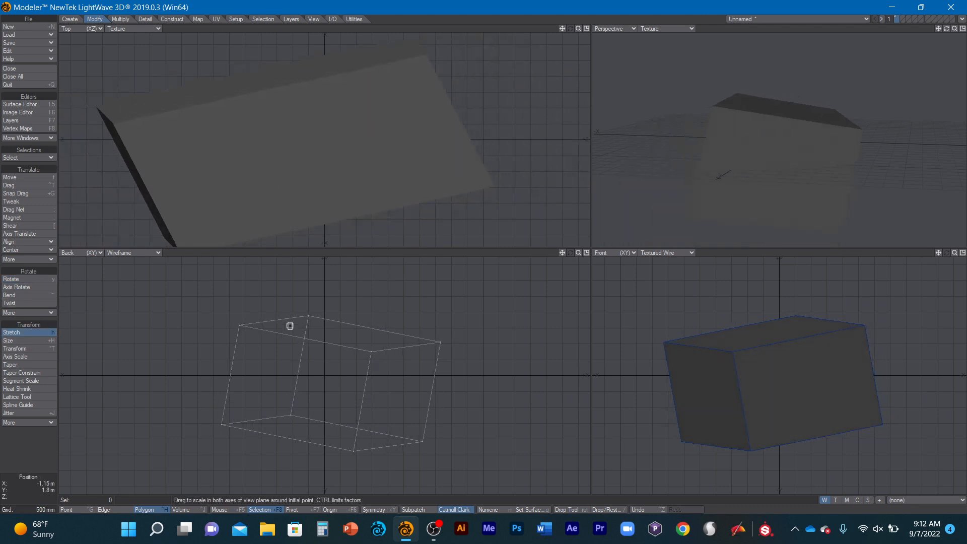
{"action": "left_click_drag", "start_coordinate": [289, 326], "coordinate": [334, 319]}
{"action": "left_click_drag", "start_coordinate": [385, 377], "coordinate": [331, 371]}
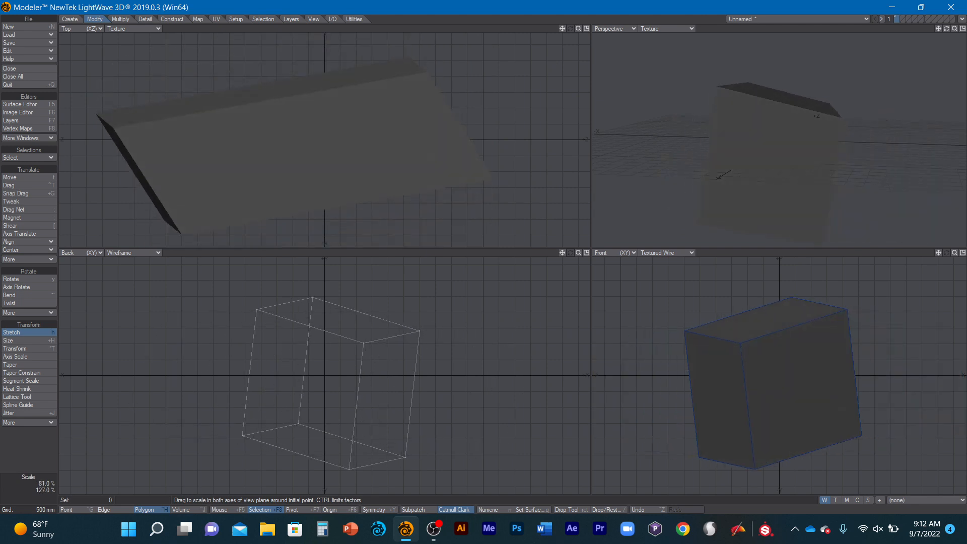
Undo the trial stretches and the latest rotations, and stretch the nearly upright box to about 123% by 115% in the Back view.
{"action": "key", "text": "ctrl+z"}
{"action": "key", "text": "ctrl+z"}
{"action": "key", "text": "ctrl+z"}
{"action": "key", "text": "ctrl+z"}
{"action": "key", "text": "ctrl+z"}
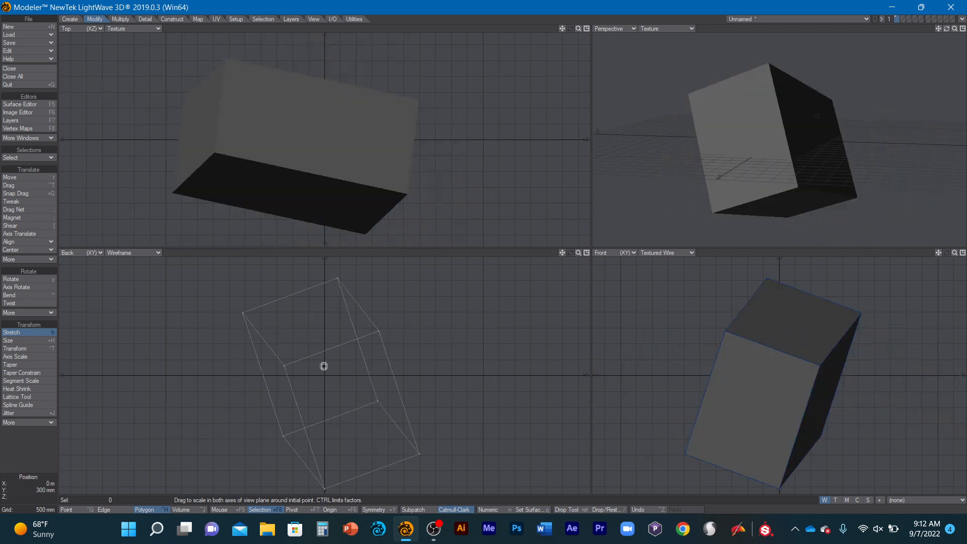
{"action": "key", "text": "ctrl+z"}
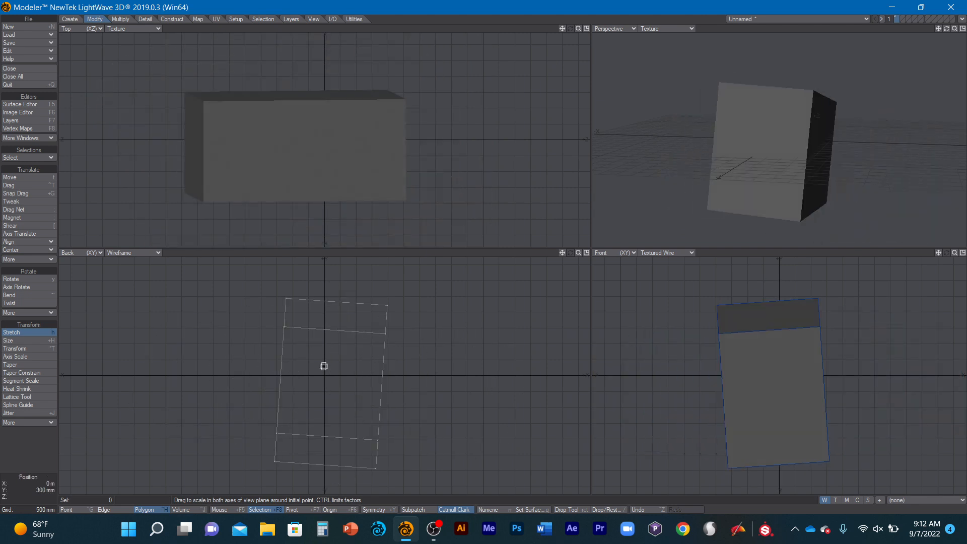
{"action": "key", "text": "ctrl+z"}
{"action": "key", "text": "ctrl+z"}
{"action": "key", "text": "ctrl+z"}
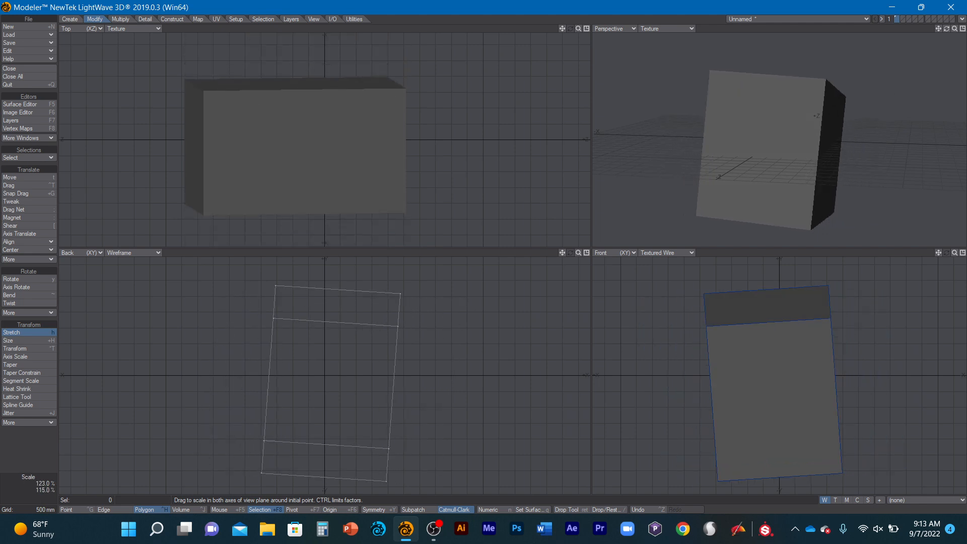
Scale the box down uniformly around a point near its centre in the Back view with the Size tool.
{"action": "left_click", "coordinate": [28, 341]}
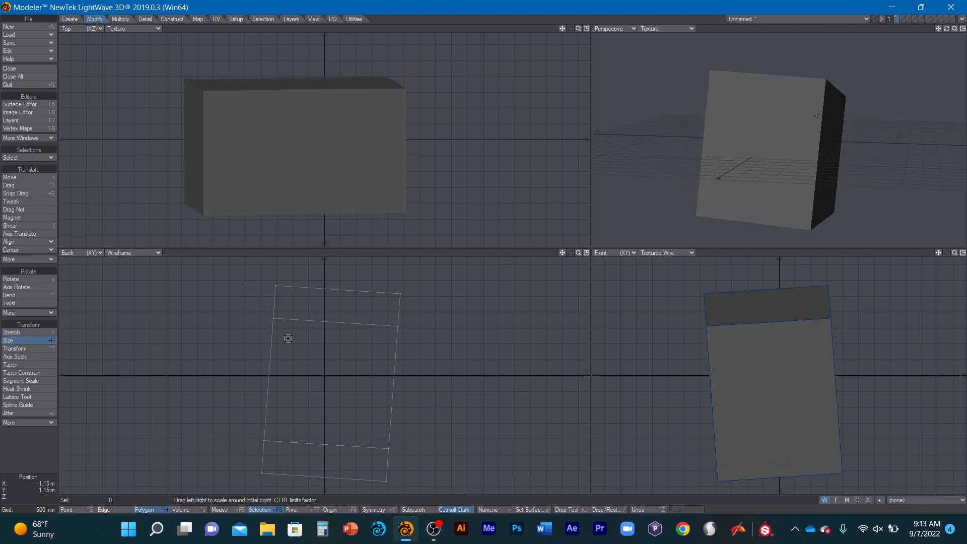
{"action": "mouse_move", "coordinate": [317, 371]}
{"action": "left_mouse_down"}
{"action": "mouse_move", "coordinate": [453, 371]}
{"action": "mouse_move", "coordinate": [315, 372]}
{"action": "left_mouse_up"}
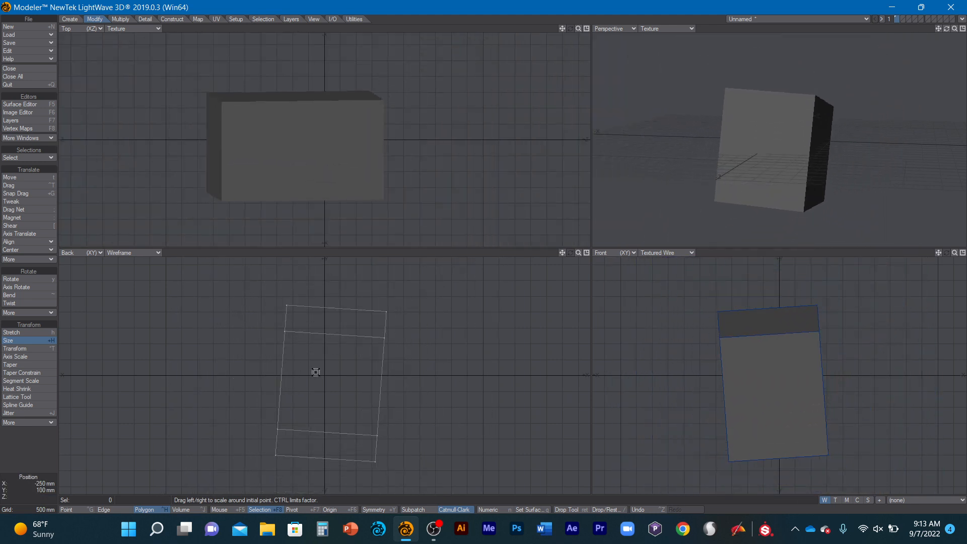